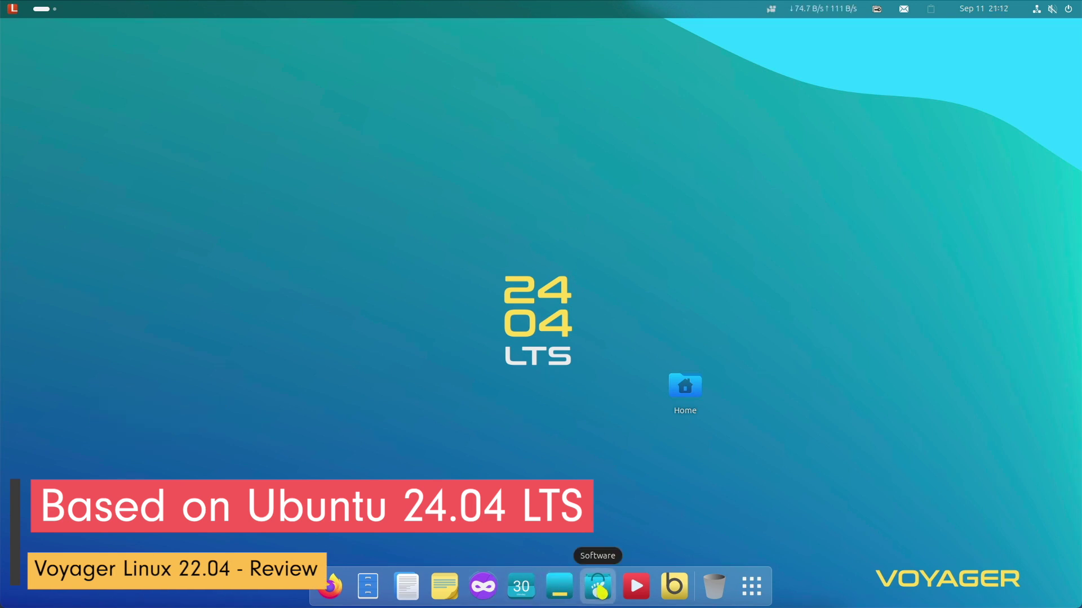
Launch GNOME Software, browse the Create app category, and return to the home page
left_click(596, 588)
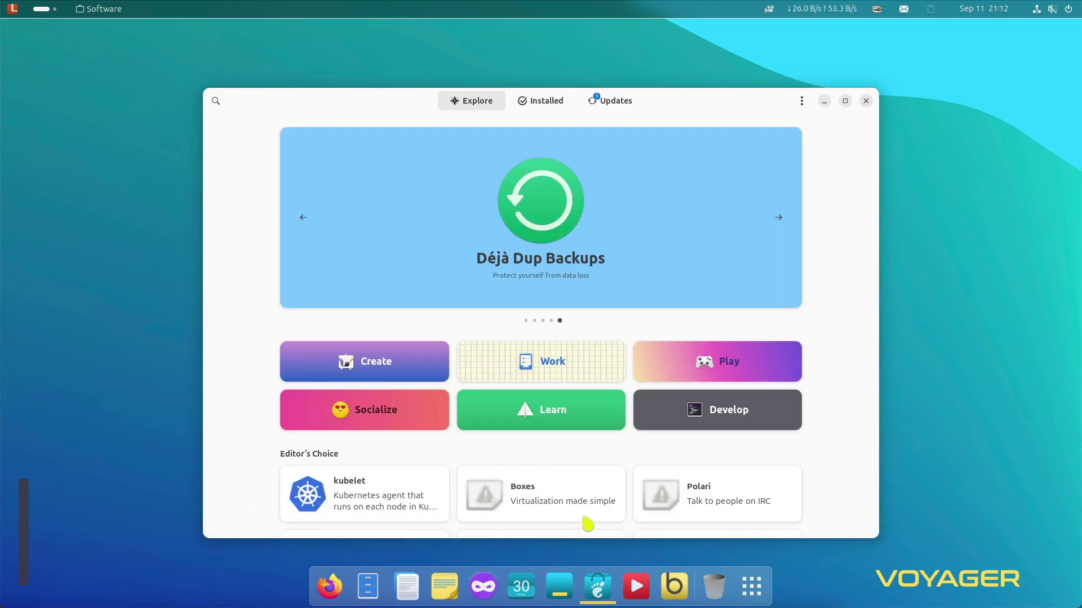
left_click(341, 358)
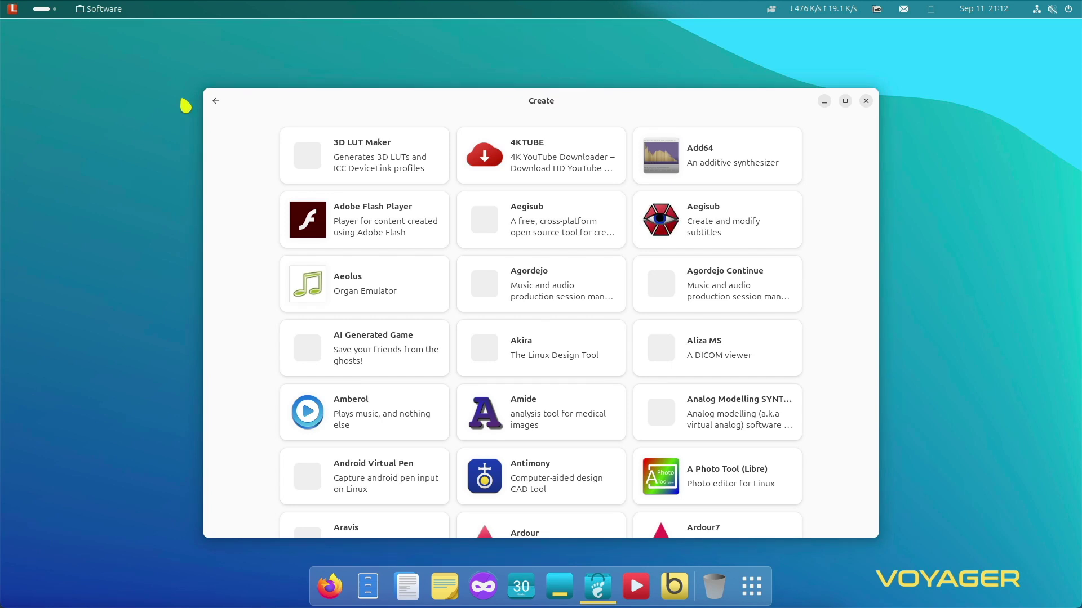
left_click(215, 103)
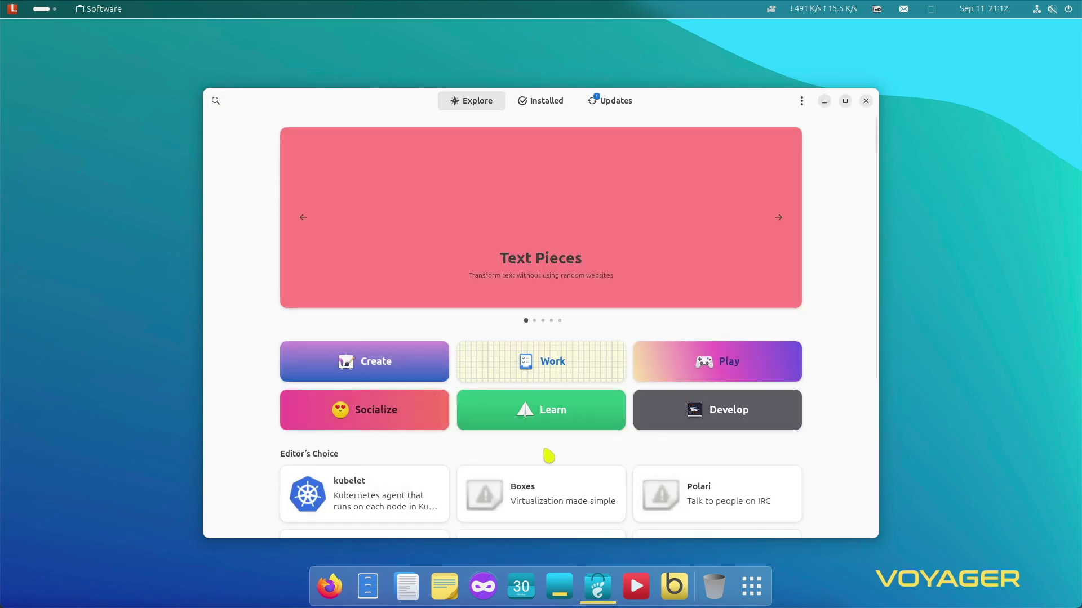
scroll(550, 454, "down", 5)
scroll(549, 454, "up", 5)
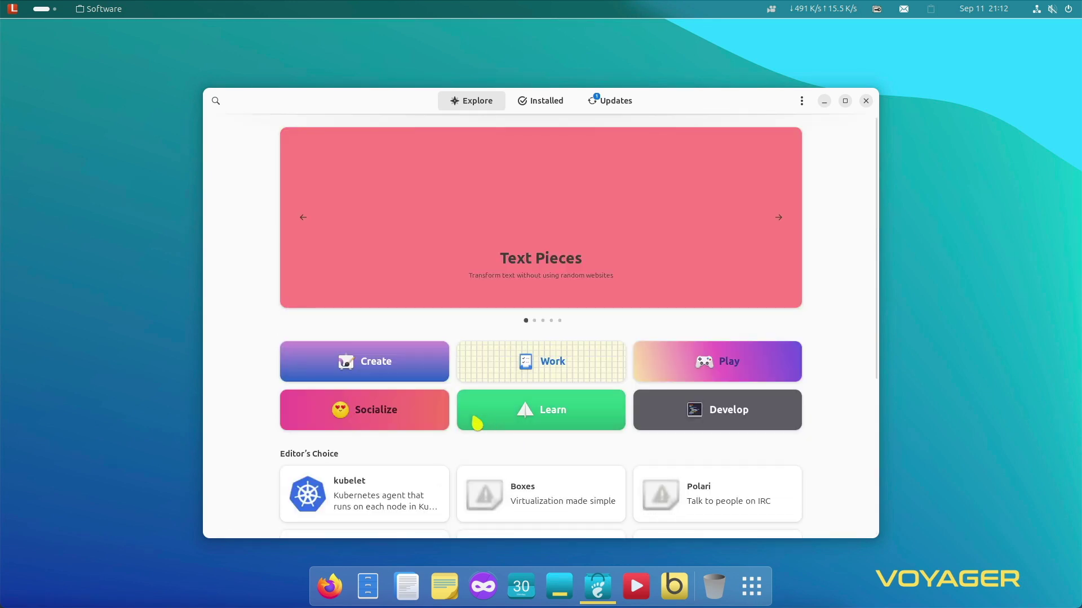
Browse the Socialize category and check Element's Flathub install source
left_click(363, 416)
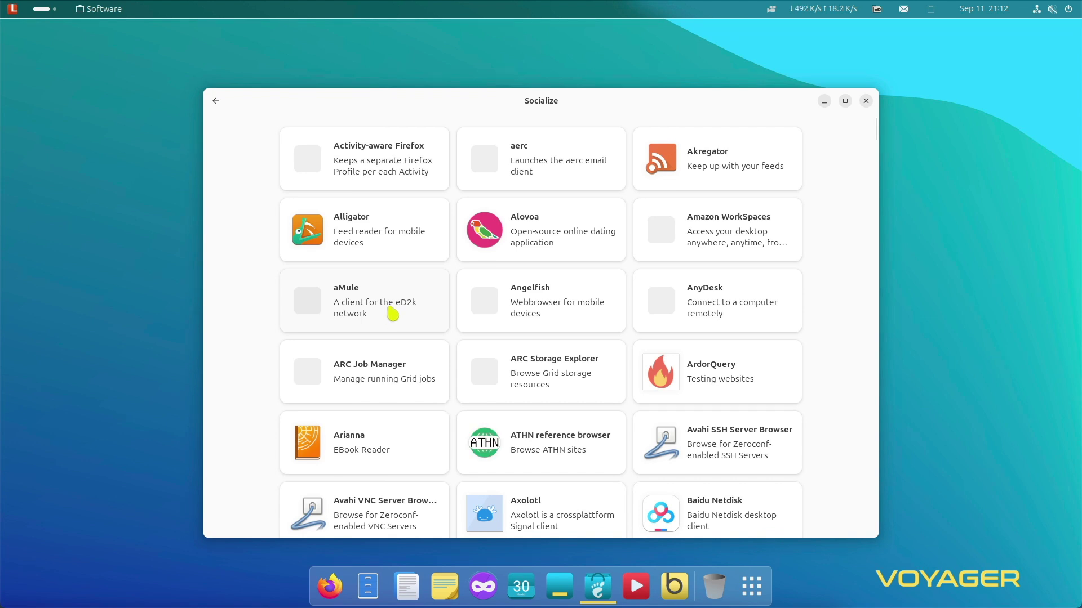
scroll(393, 314, "down", 15)
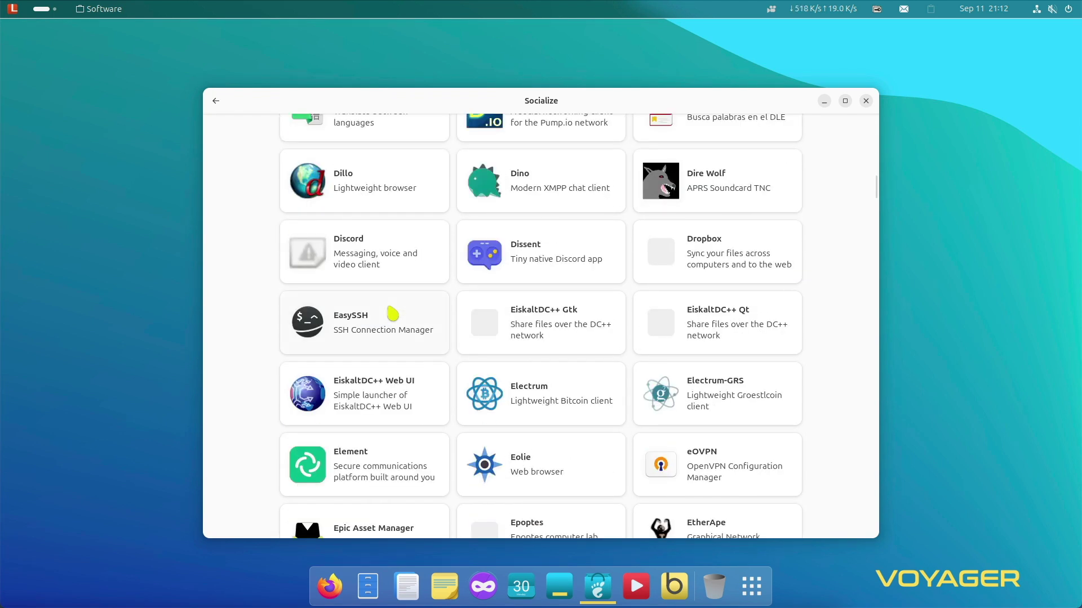
left_click(313, 473)
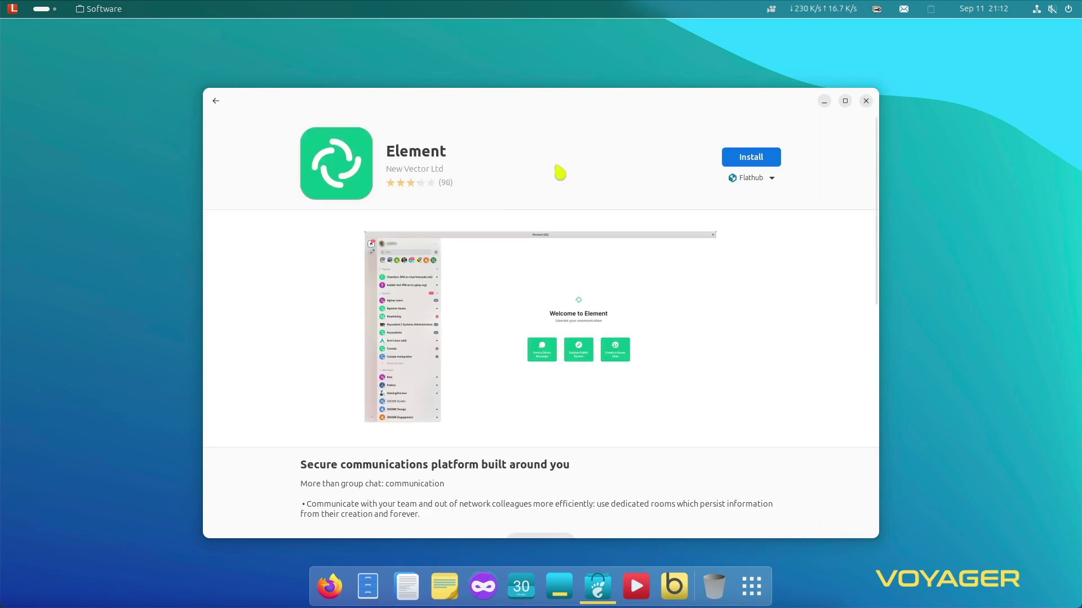
left_click(757, 179)
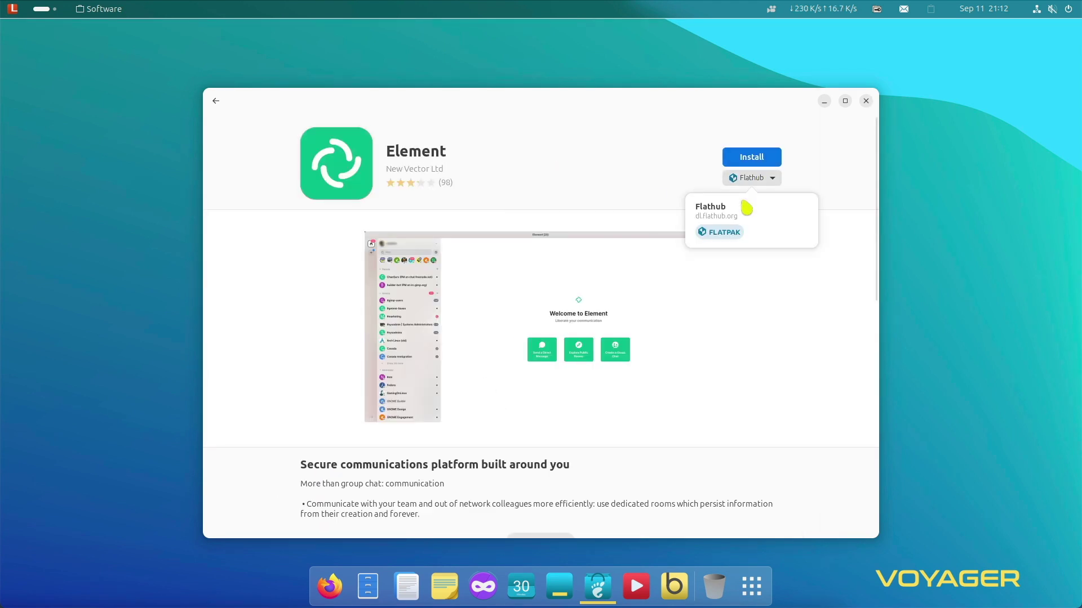
left_click(662, 169)
Return to the Explore page and close the store's main menu without choosing anything
left_click(214, 100)
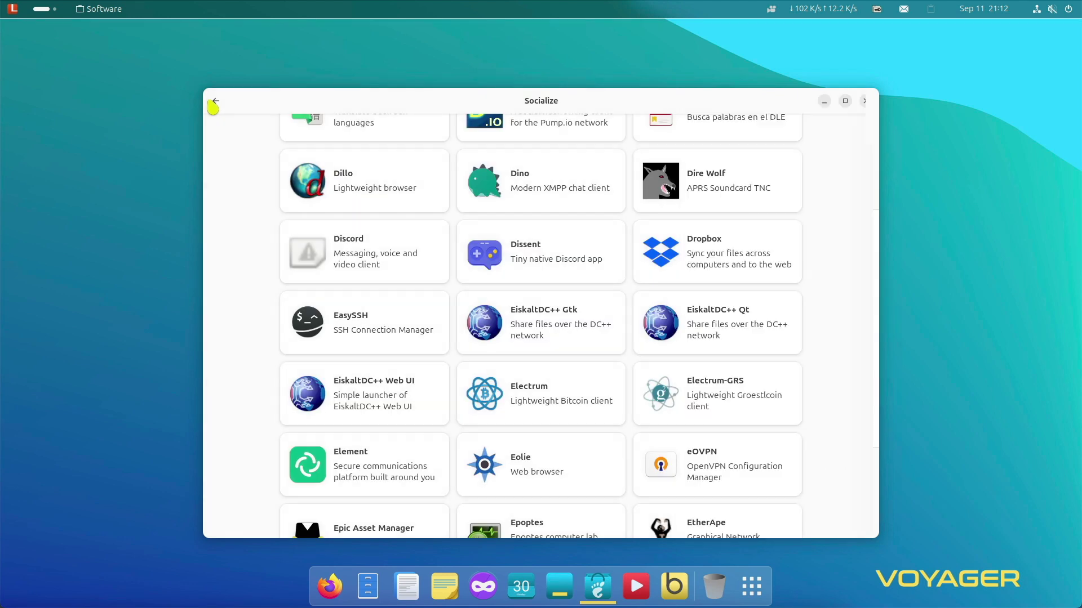
left_click(214, 101)
left_click(801, 101)
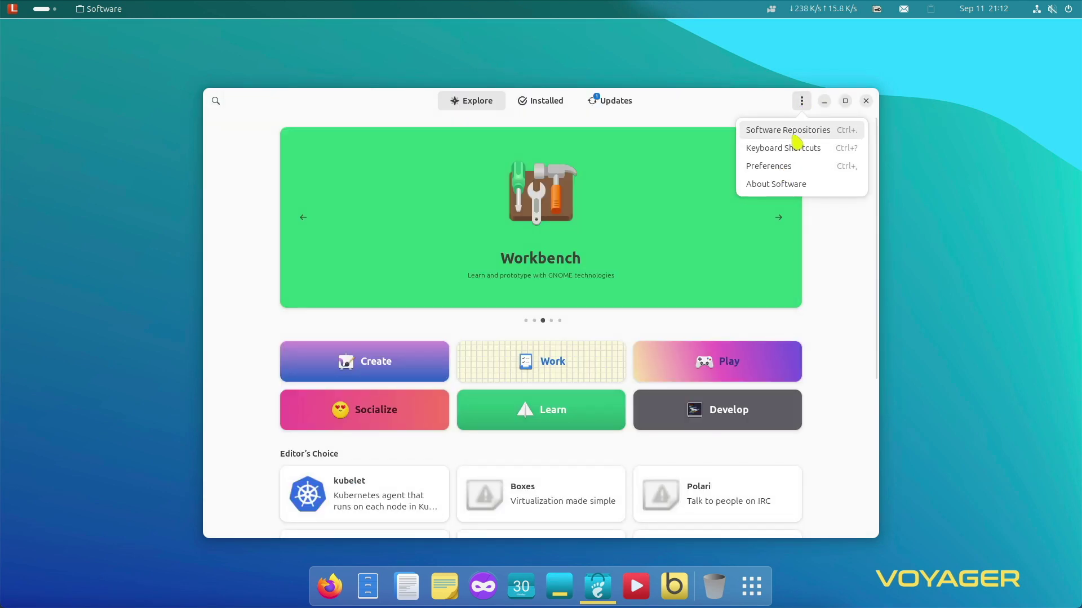
key("Escape")
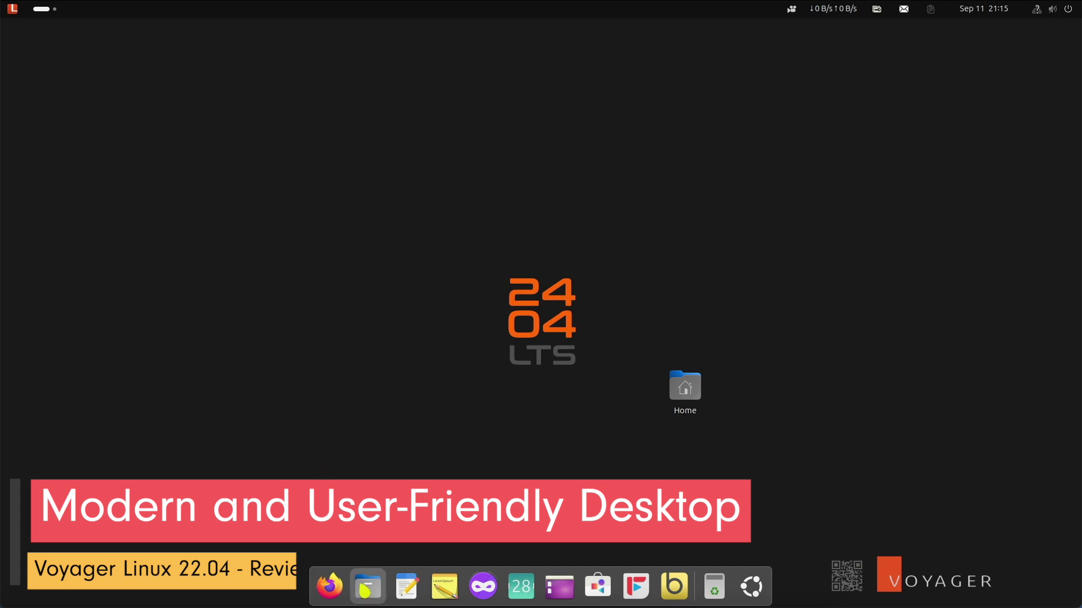
Open the Home folder in Files and turn off Dark Style for a light desktop
left_click(368, 587)
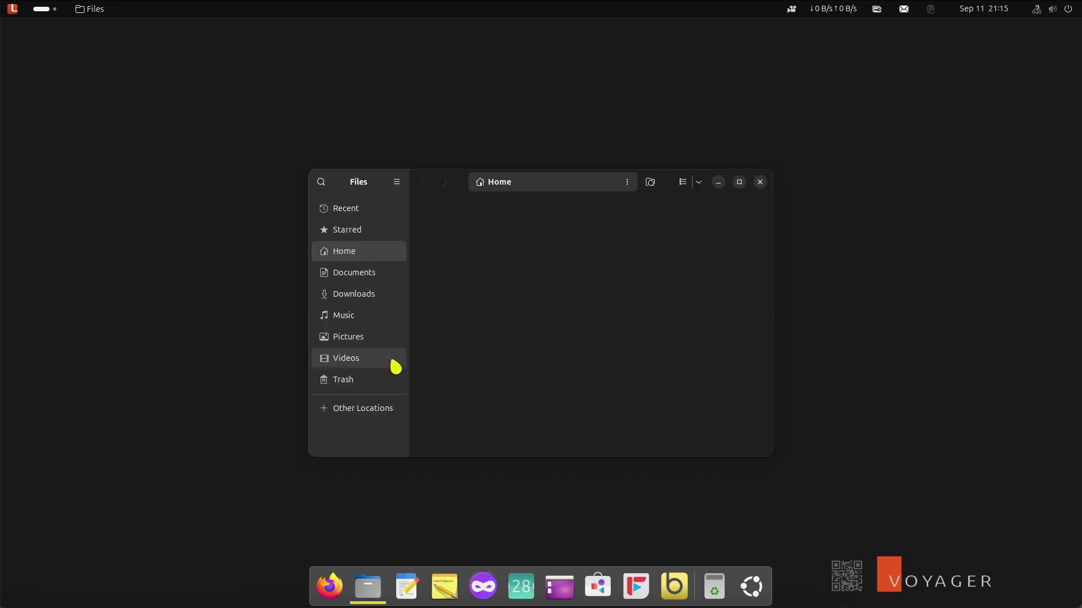
left_click_drag(437, 185, 265, 90)
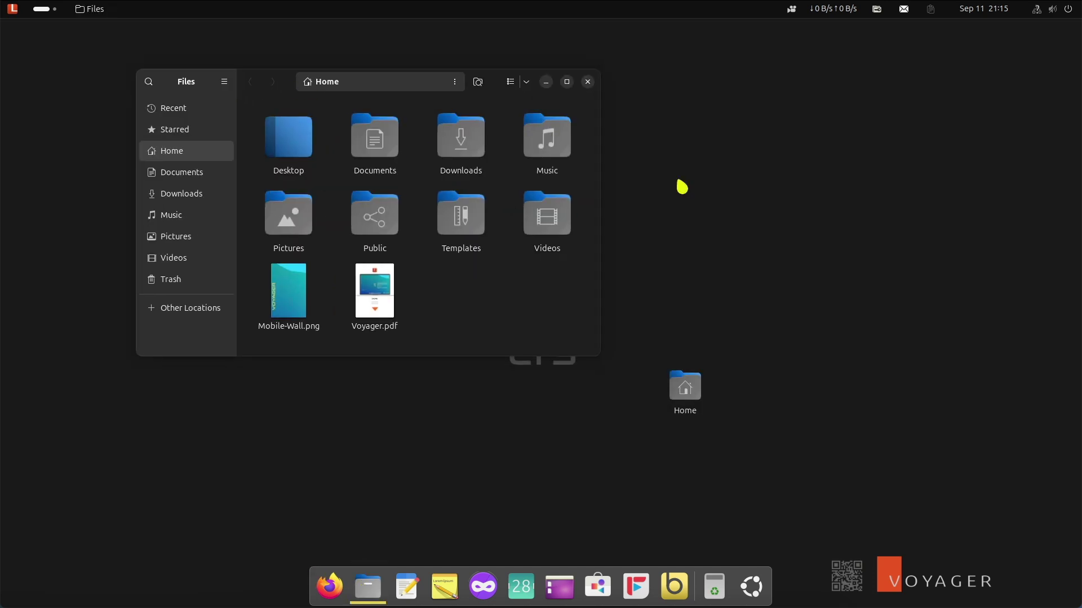
left_click(1068, 10)
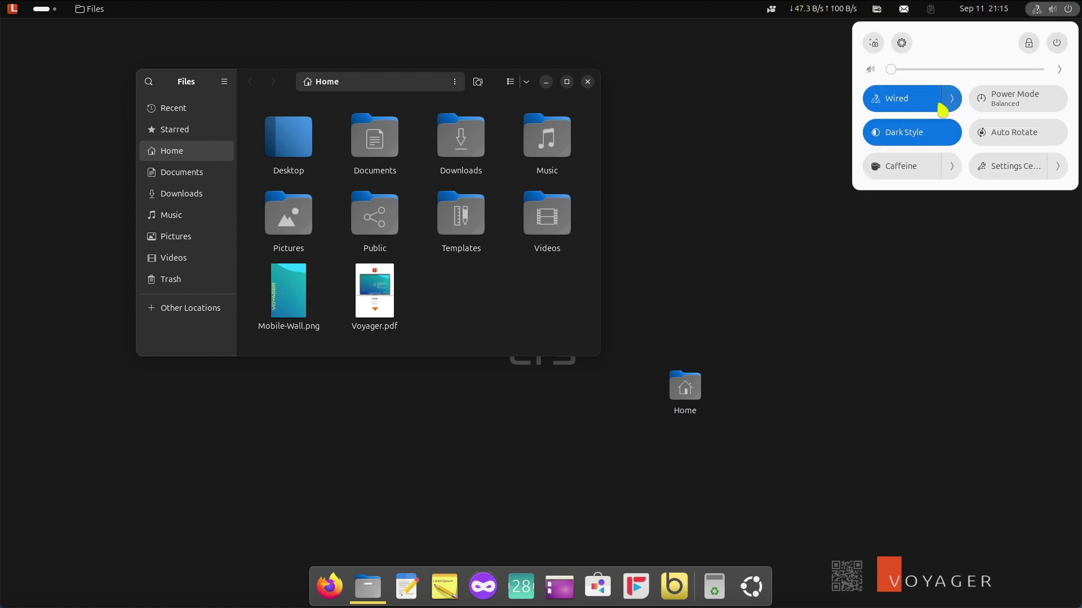
left_click(919, 134)
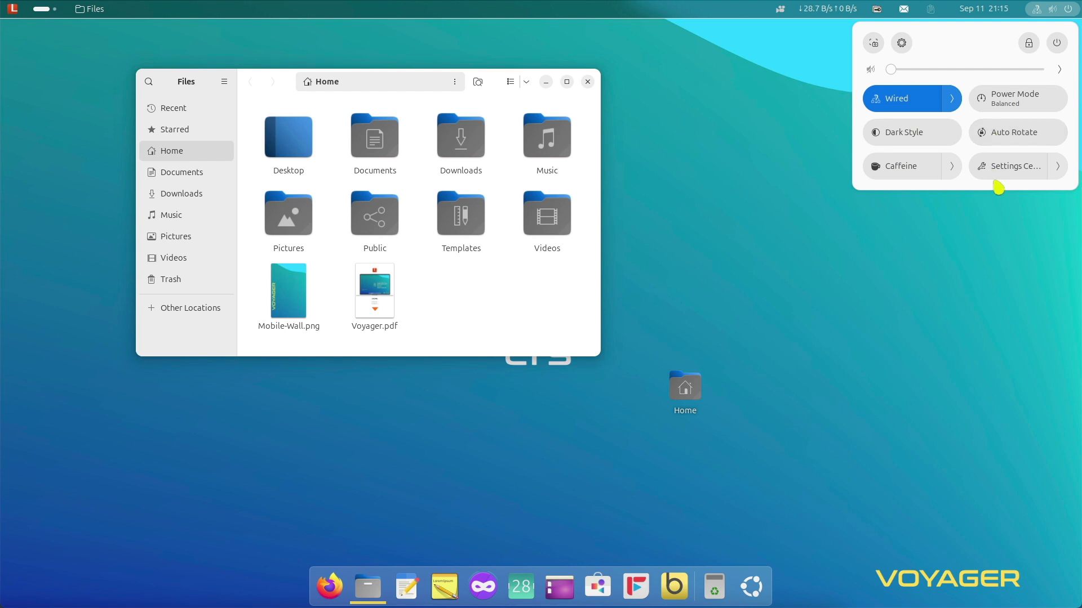
Try Caffeine and its timer options, switch Caffeine back off, and close Files
left_click(888, 171)
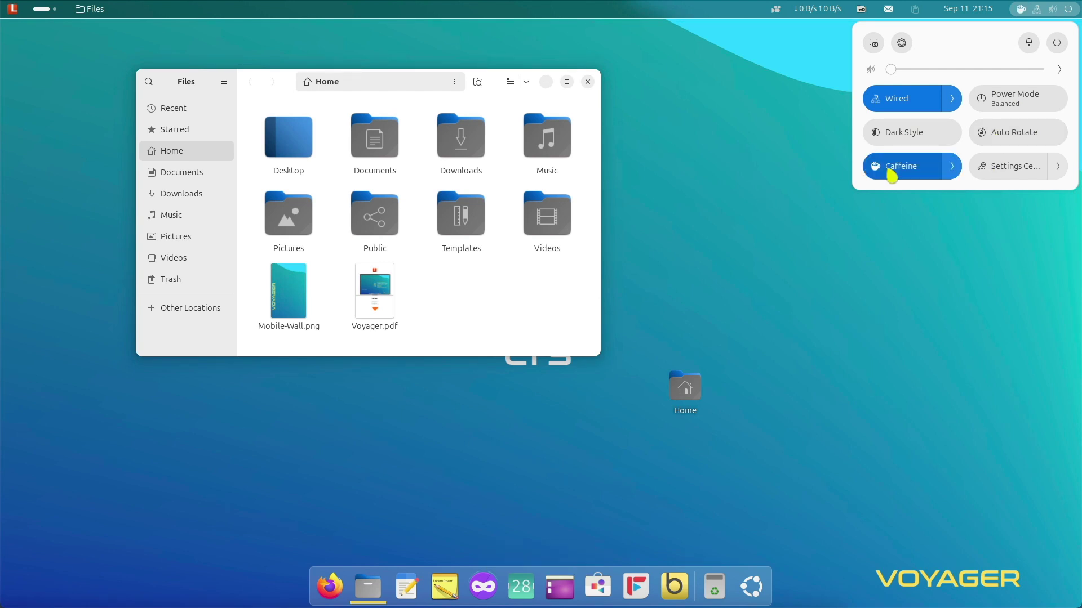
left_click(951, 167)
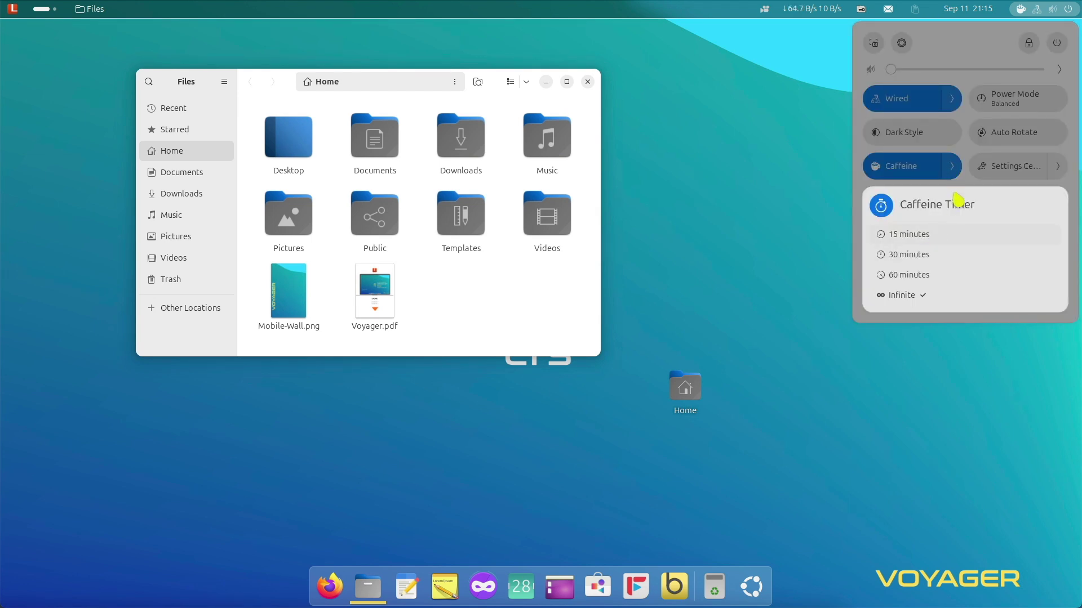
left_click(951, 171)
left_click(924, 173)
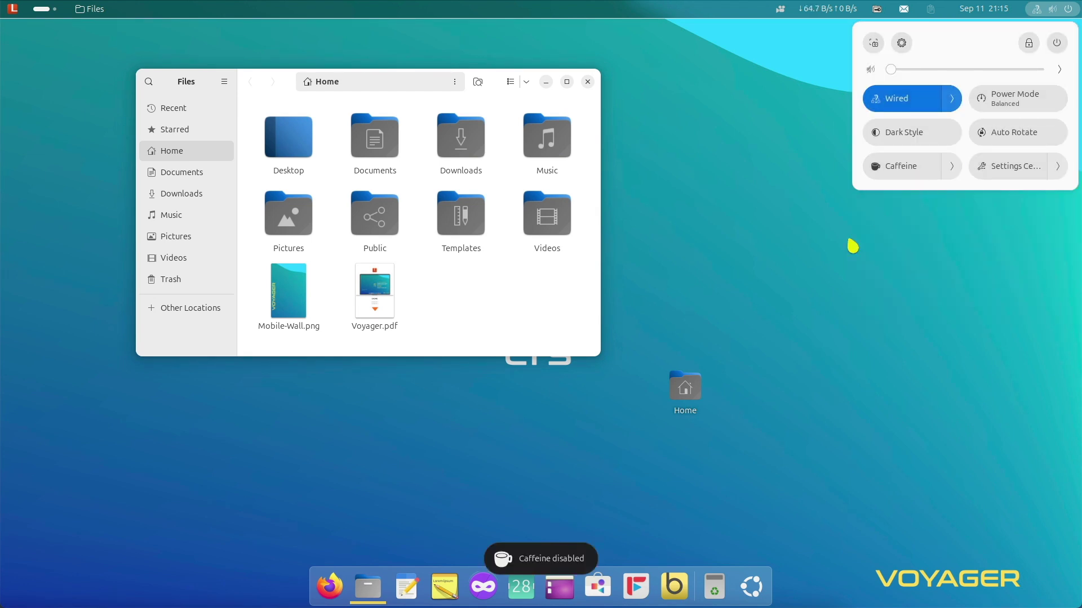
left_click(810, 184)
left_click(587, 81)
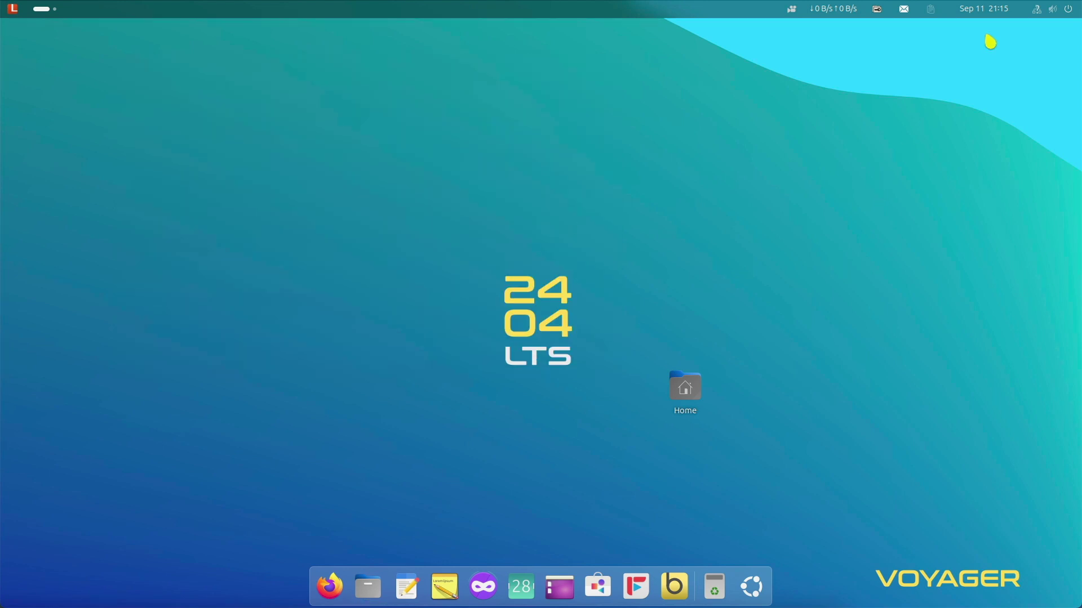
Choose Power Off… from the quick settings power menu
left_click(1065, 12)
left_click(1056, 43)
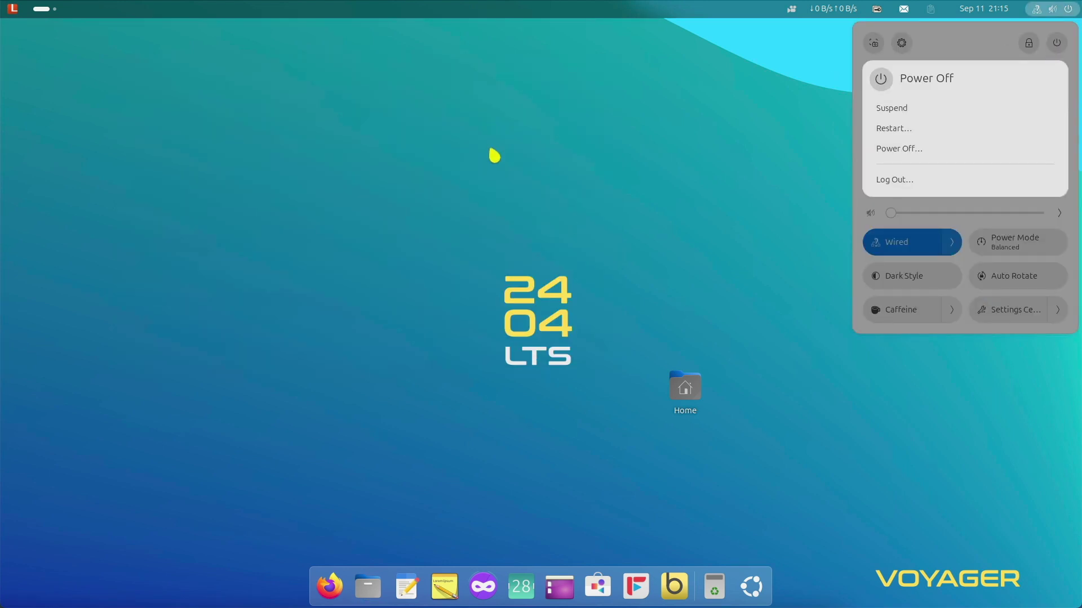
left_click(906, 150)
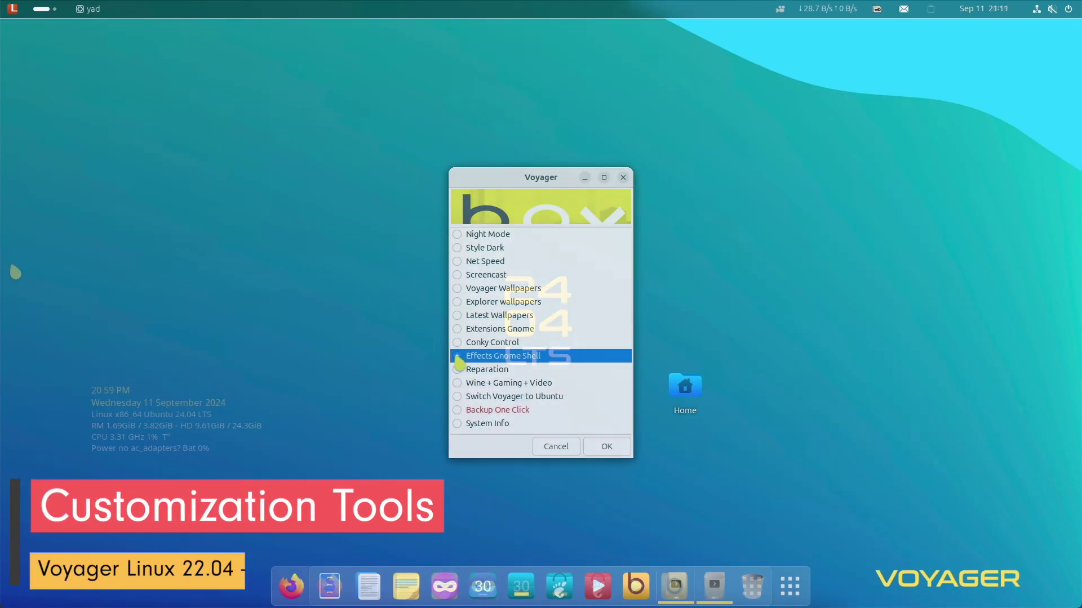
Toggle the 3D Desktop Cube Effect from Box Voyager's GNOME Shell effects list
left_click(607, 446)
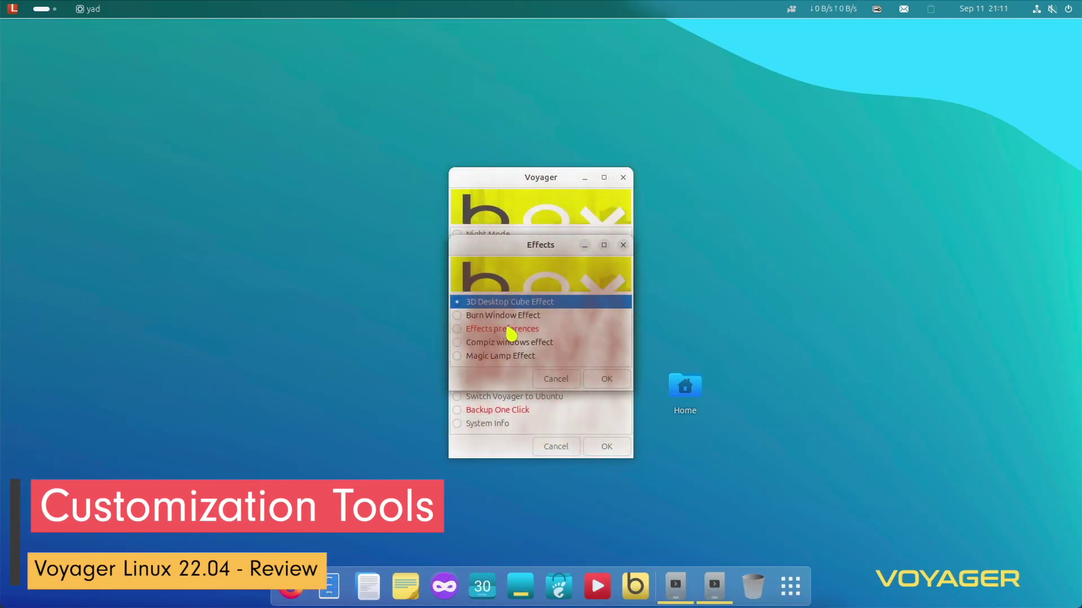
left_click(457, 317)
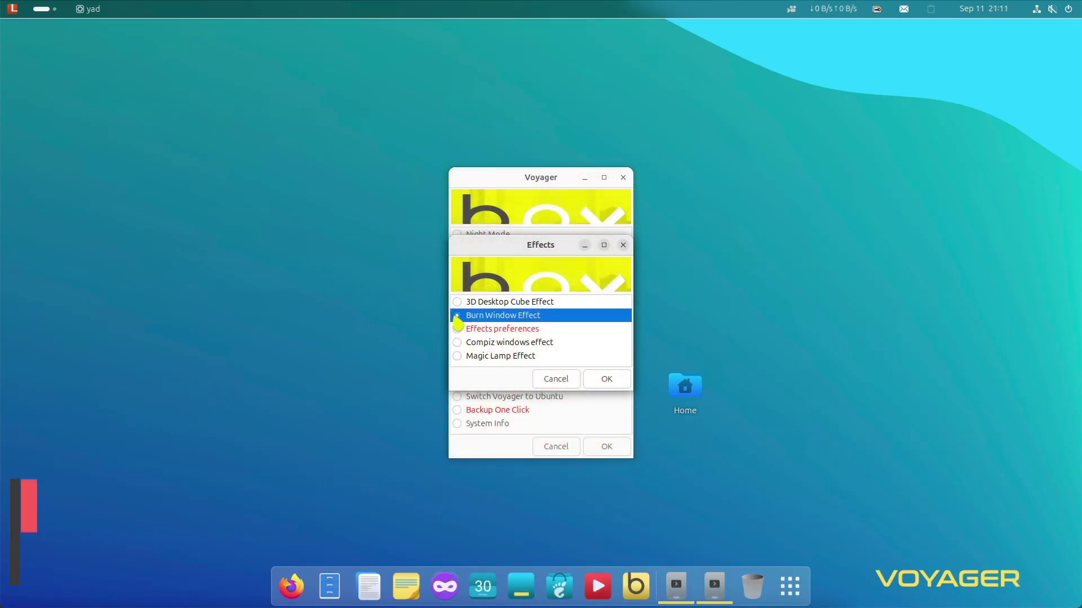
left_click(606, 380)
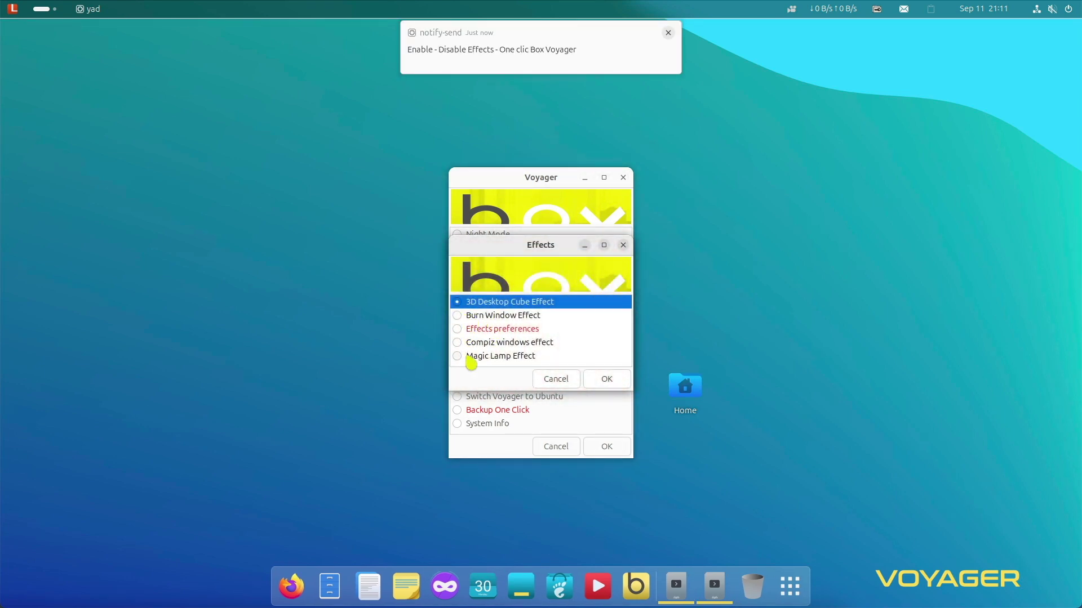
left_click(479, 320)
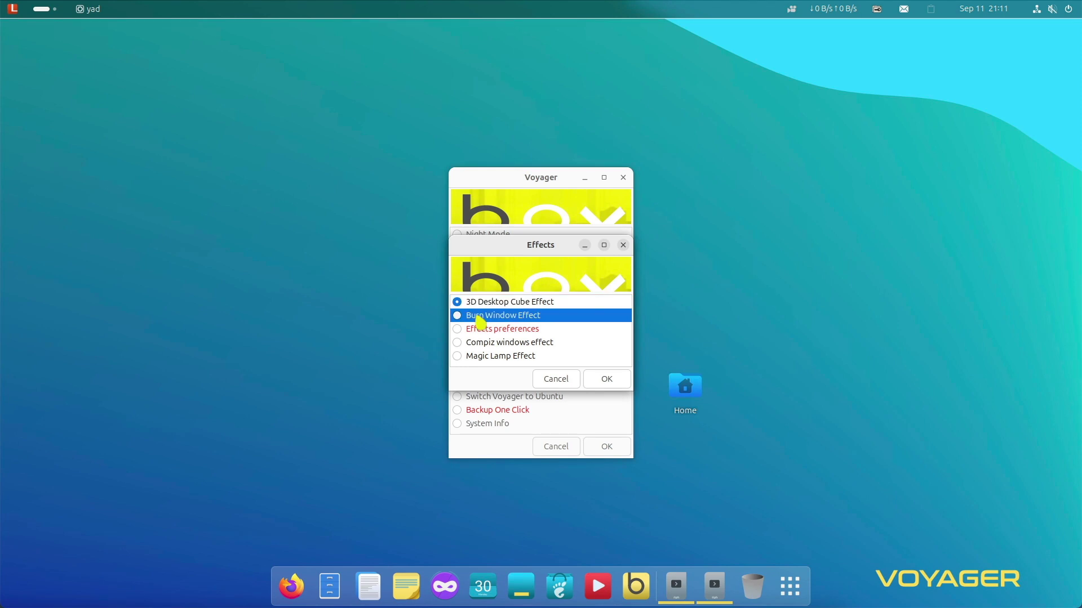
left_click(458, 303)
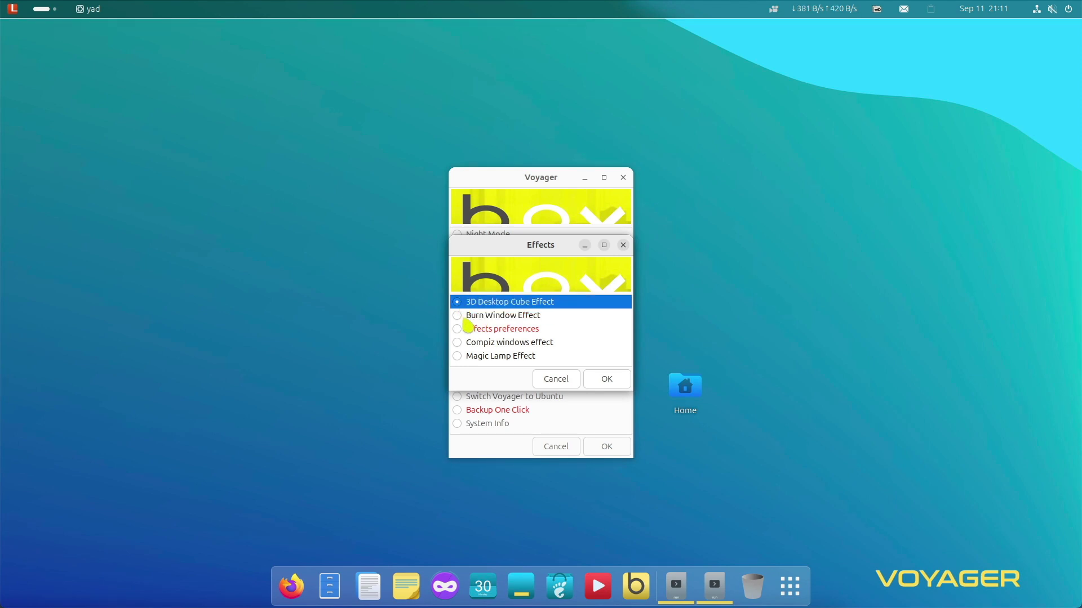
left_click(607, 379)
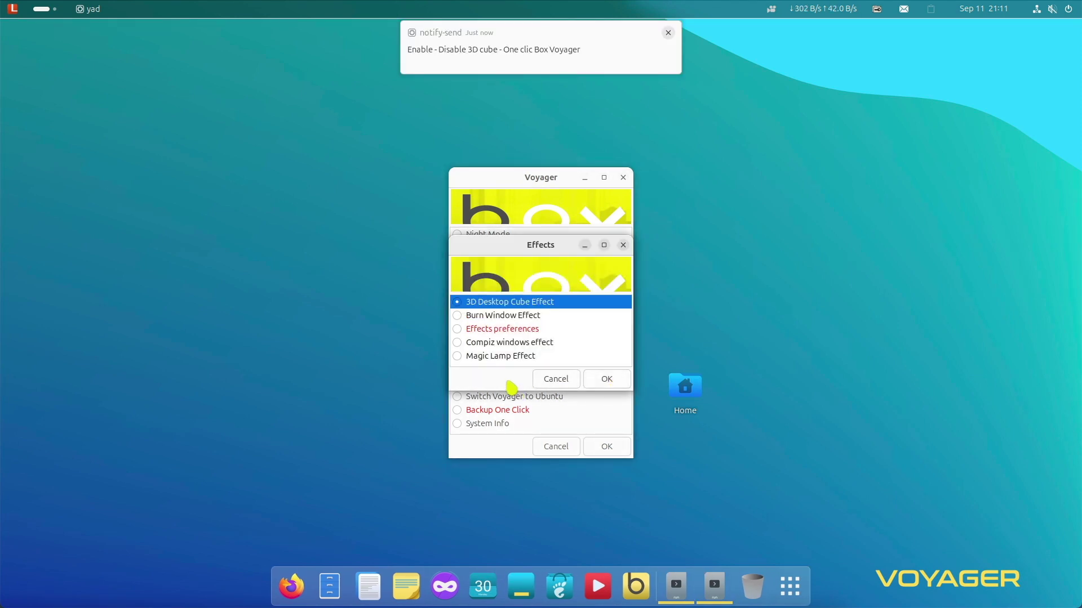
left_click(564, 381)
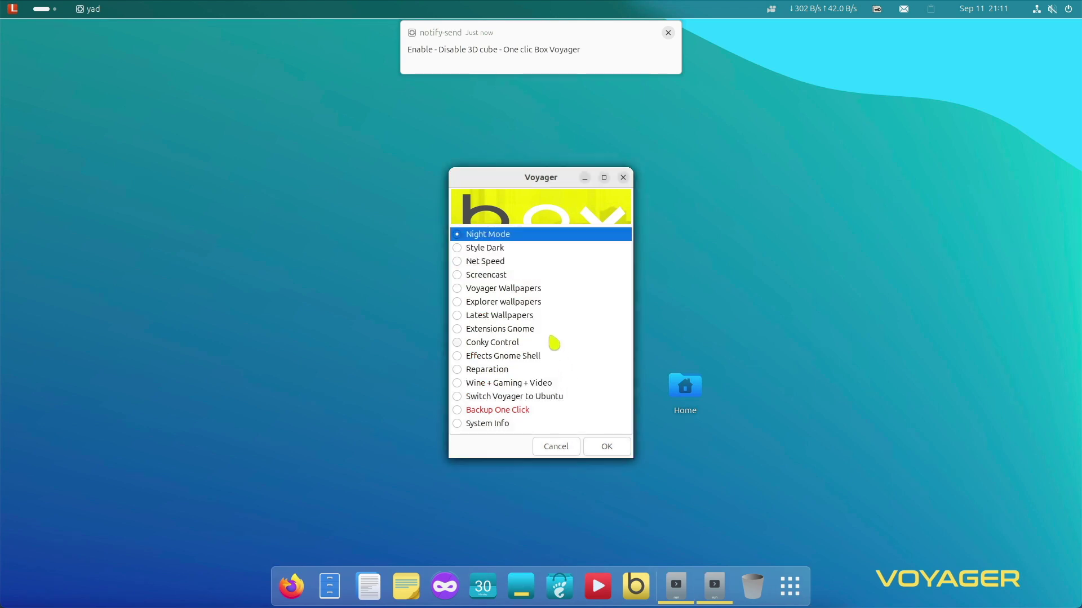
Review the Wine + Gaming + Video options and cancel without installing
left_click(457, 384)
left_click(608, 449)
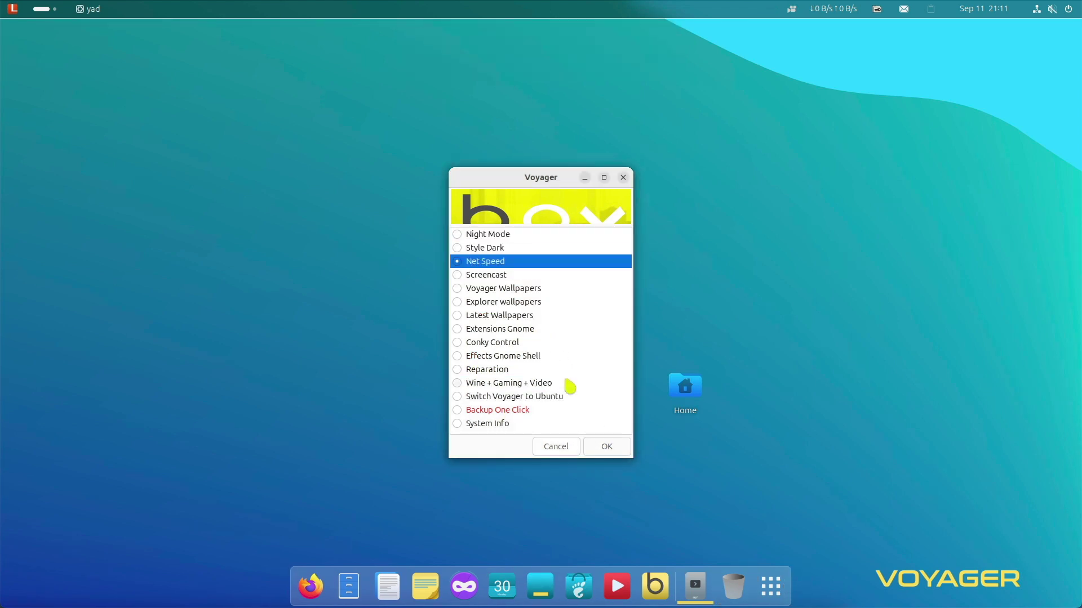
left_click(557, 454)
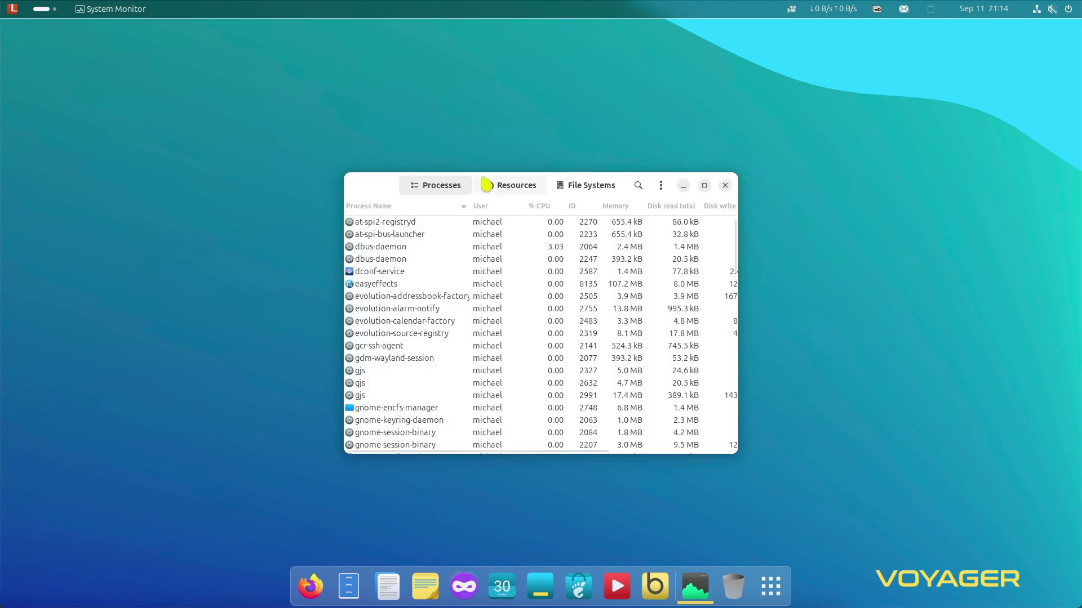
Check the Resources graphs and File Systems disk usage, then close System Monitor
left_click(517, 191)
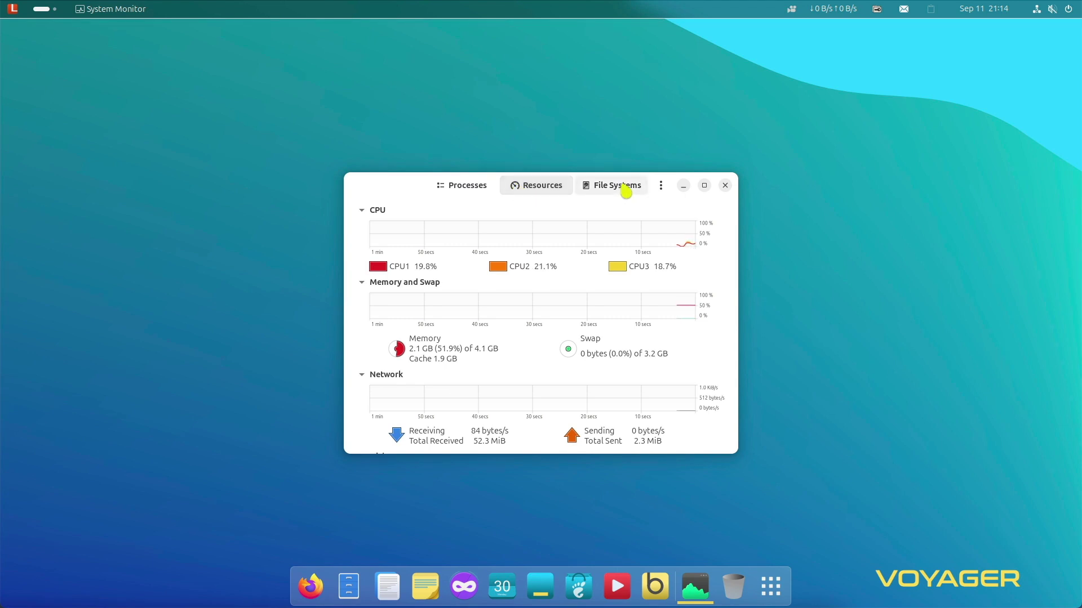
left_click(625, 191)
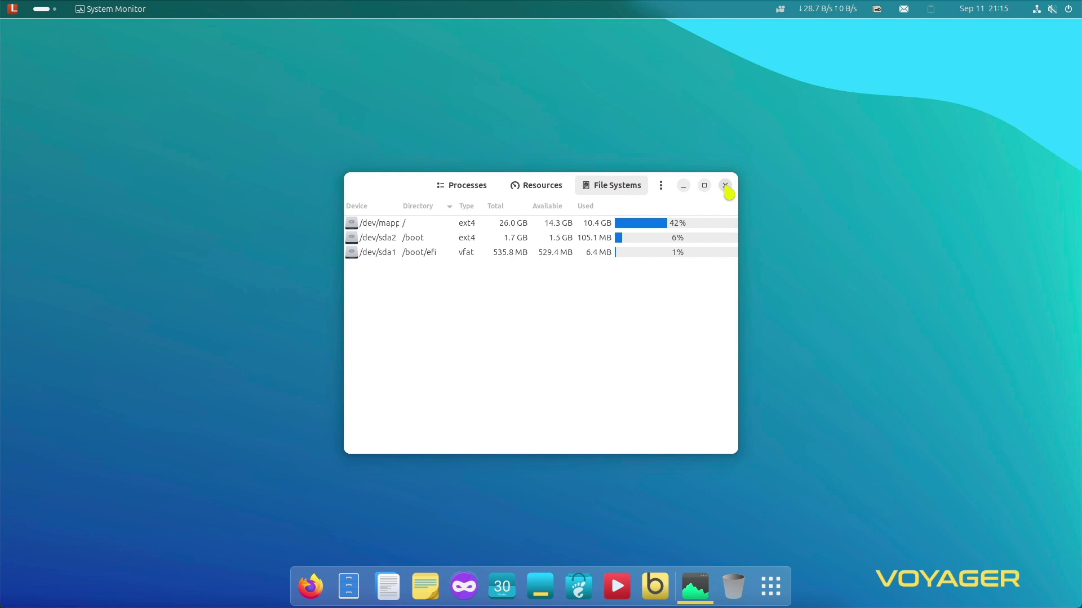
left_click(725, 186)
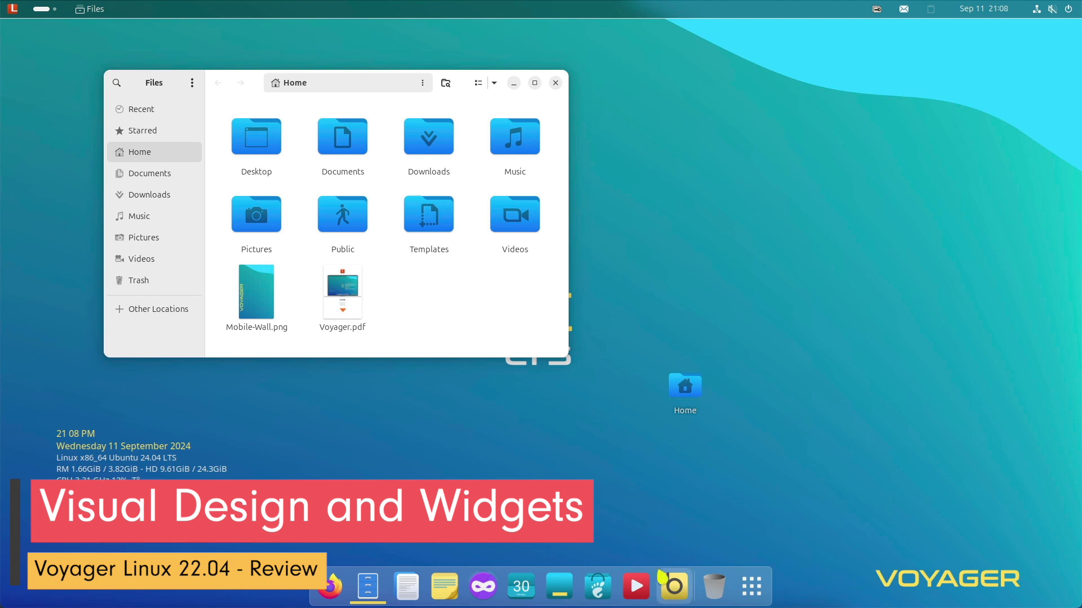
Apply Dark Mode to the desktop through Box Voyager's Night Mode choices
left_click(673, 585)
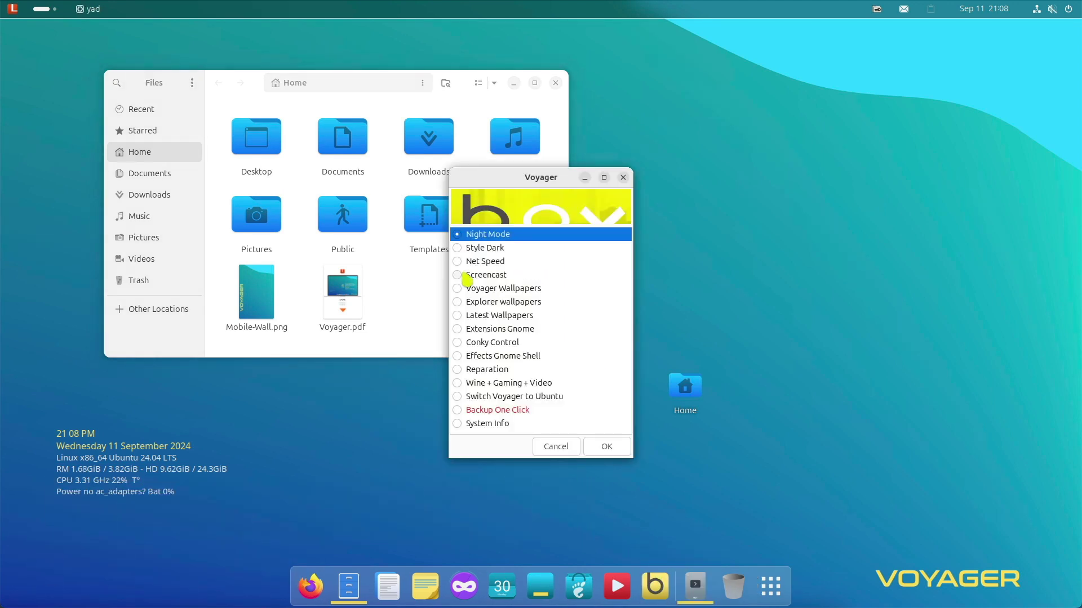
key("Return")
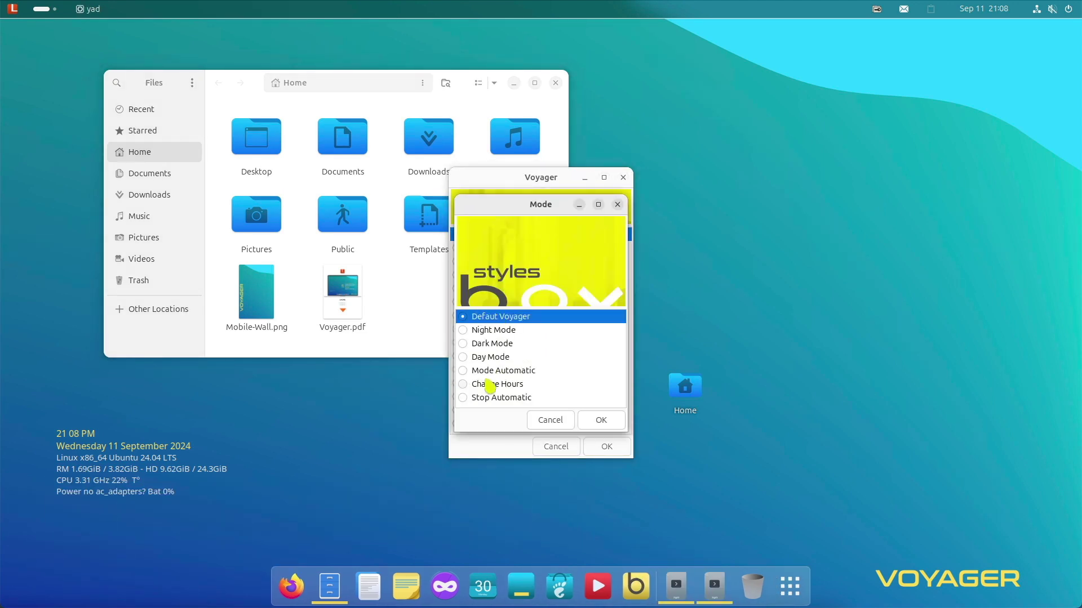
left_click(464, 345)
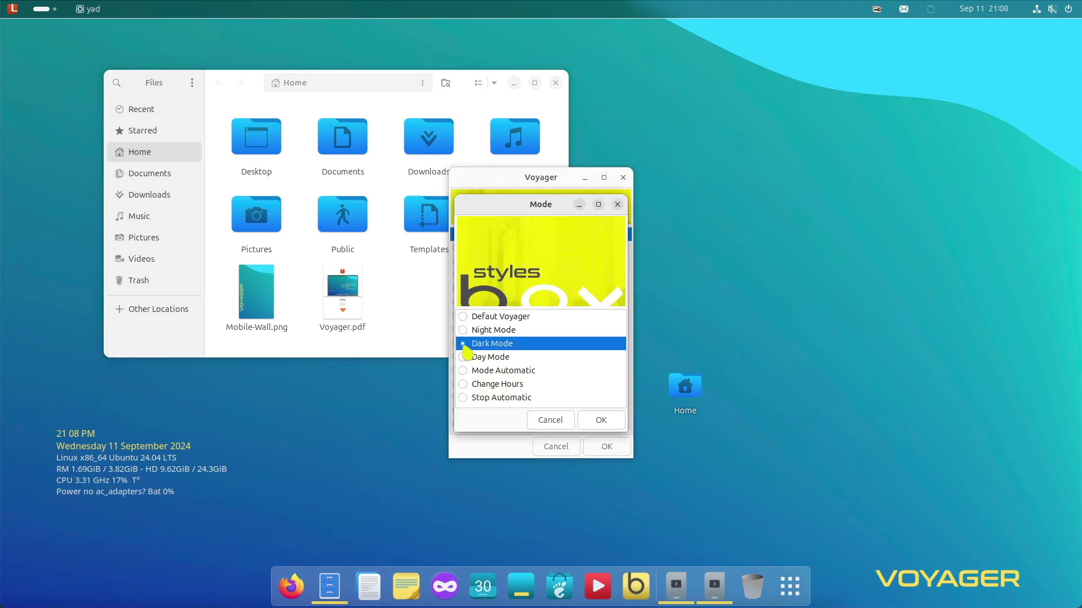
left_click(602, 427)
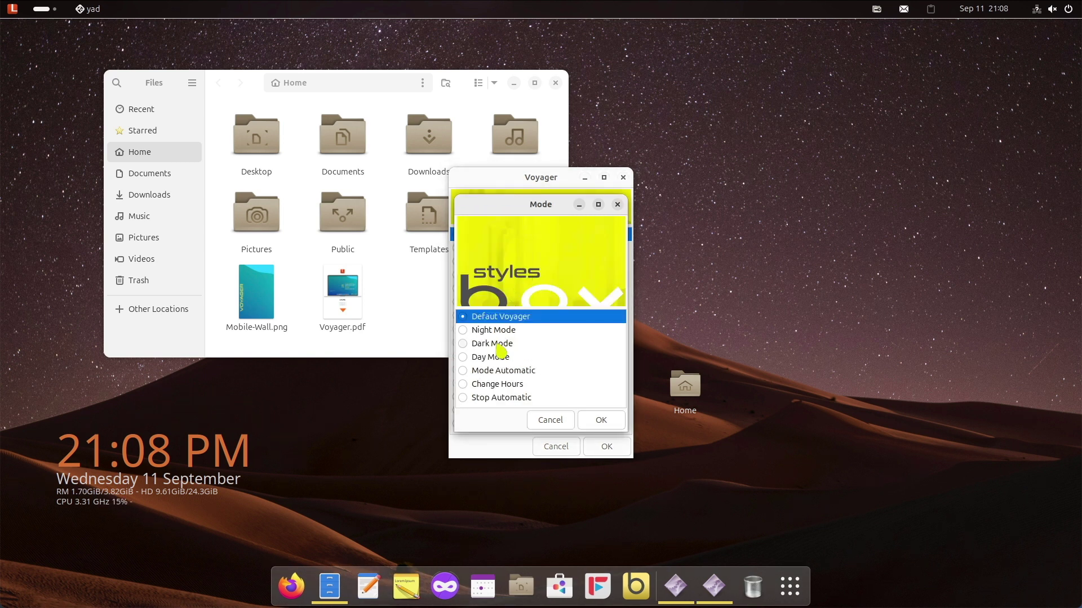
Reopen the Mode dialog and restore the Defaut Voyager desktop style
left_click(505, 373)
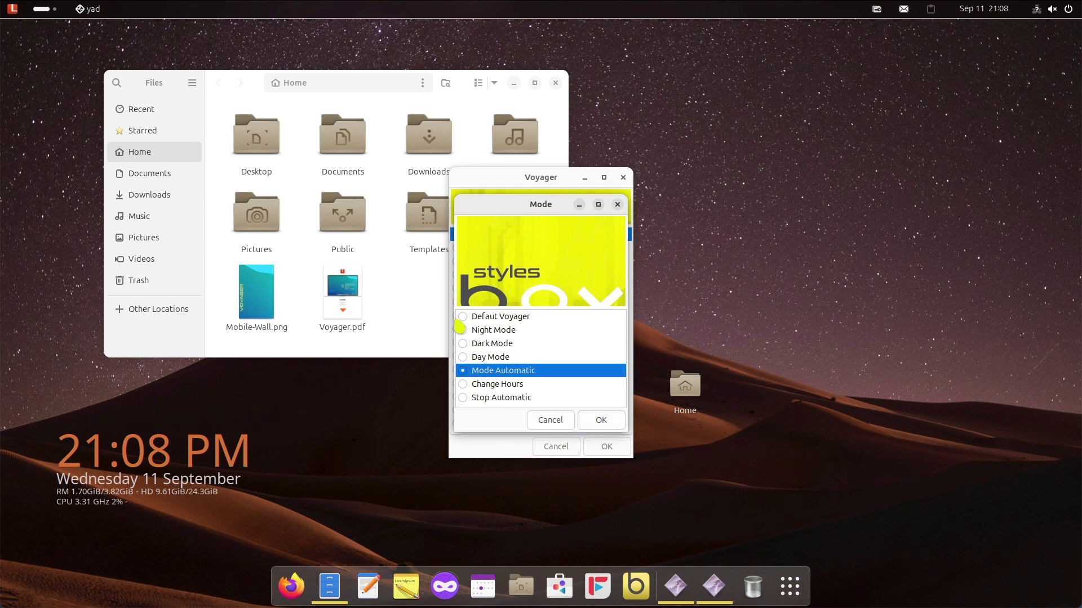
left_click(465, 318)
left_click(463, 345)
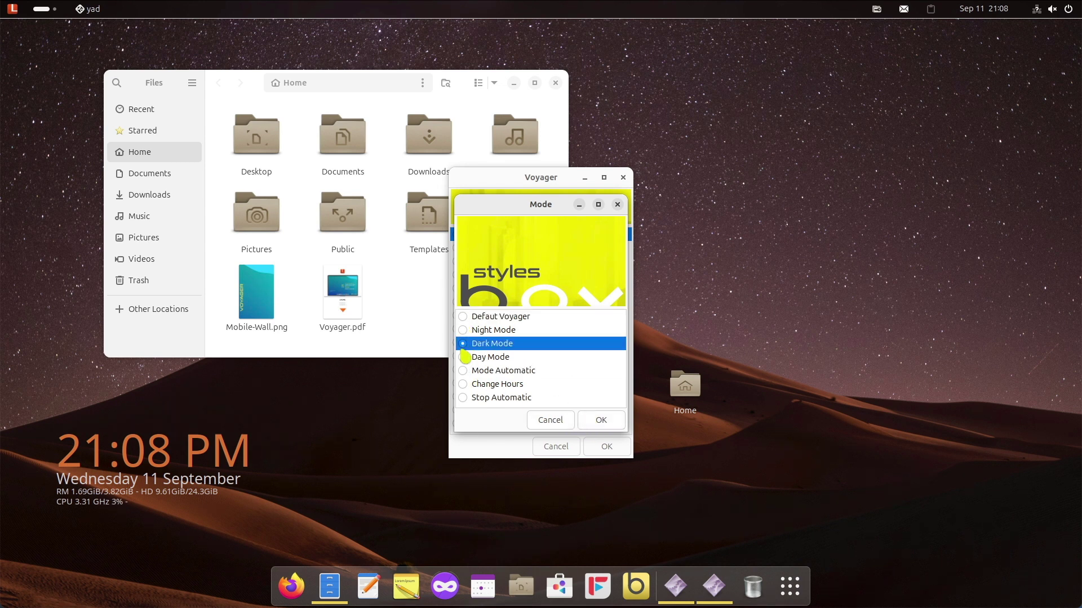
left_click(607, 420)
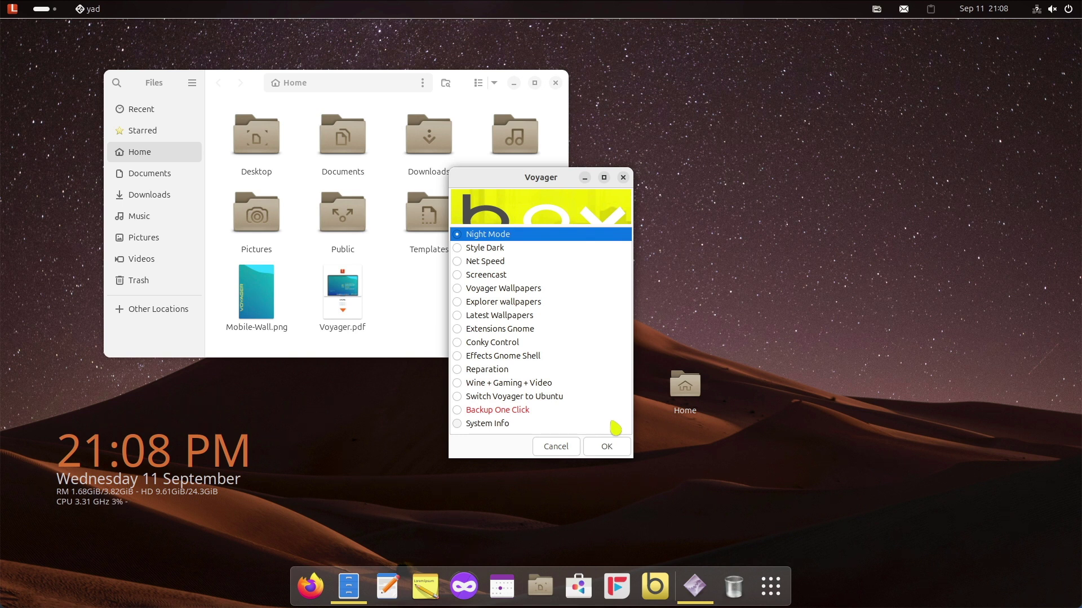
left_click(611, 443)
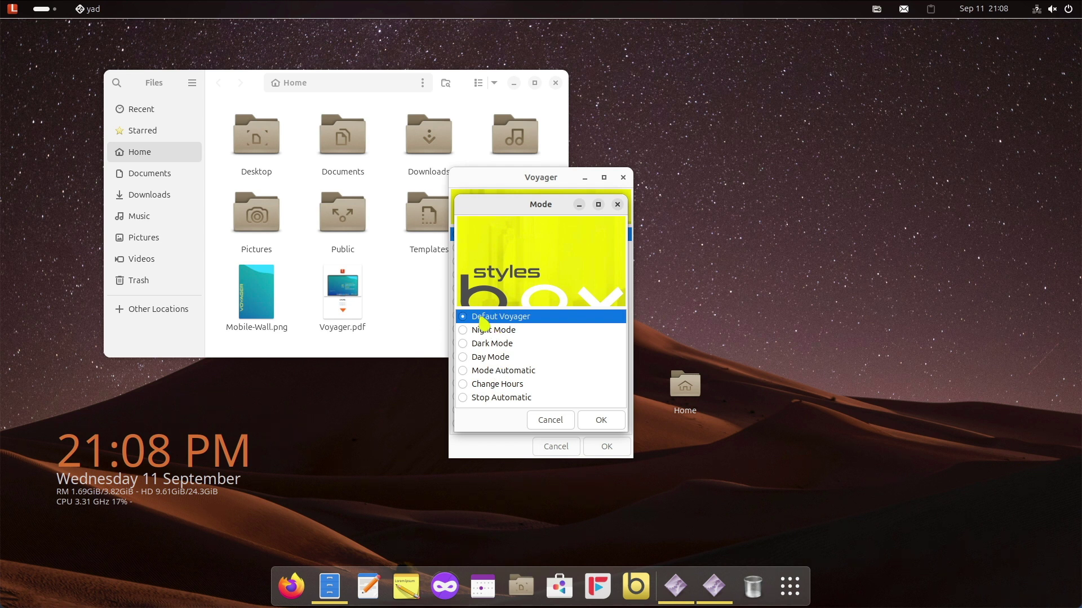
left_click(590, 418)
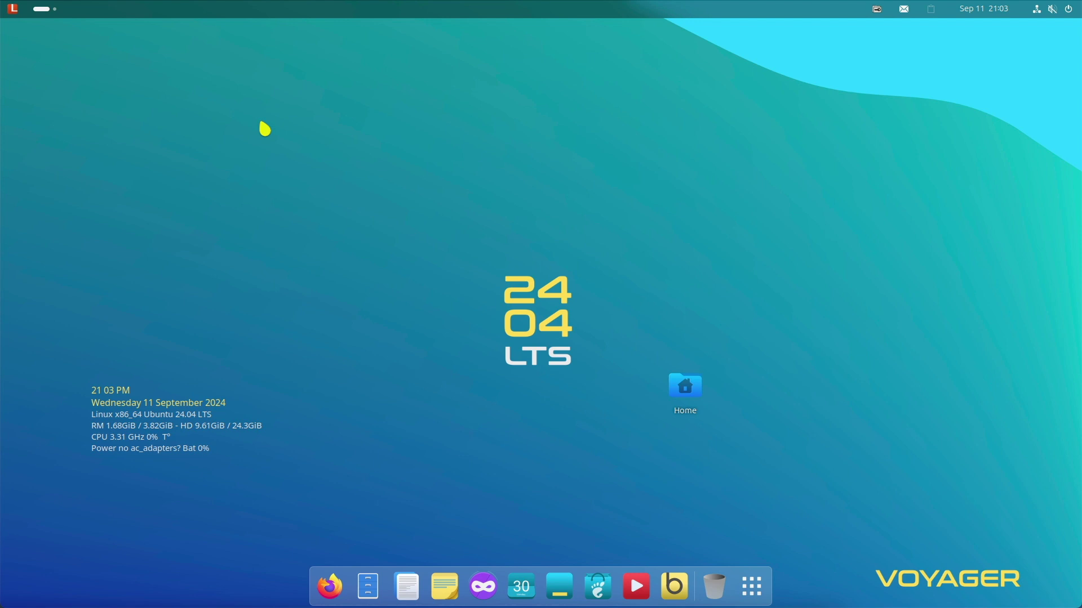
Search GNOME Software for 'audacity', view Audacity's details page, and close the store
left_click(596, 583)
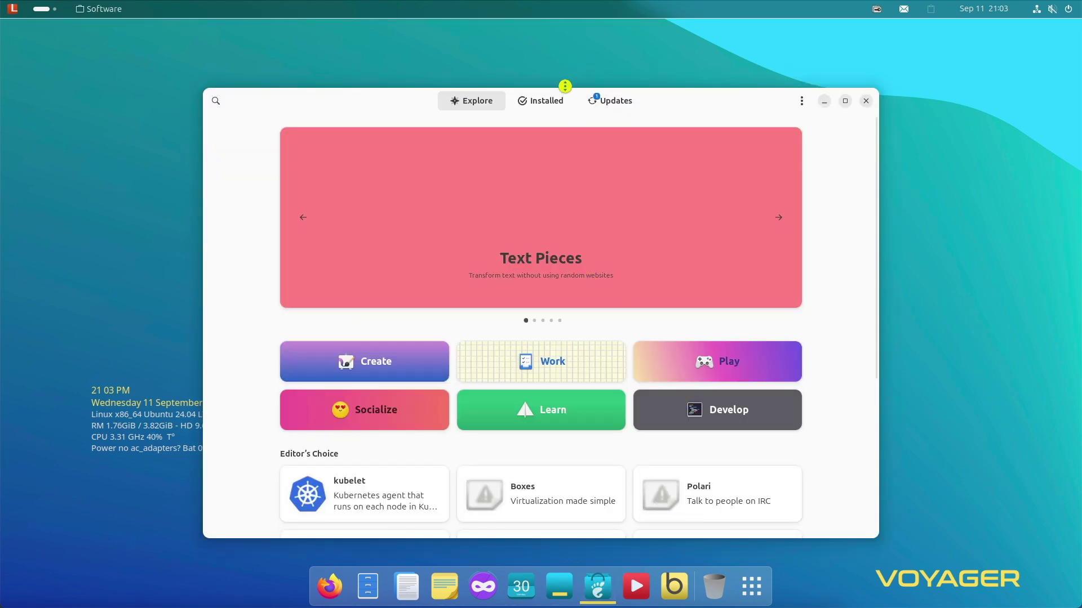
left_click(215, 102)
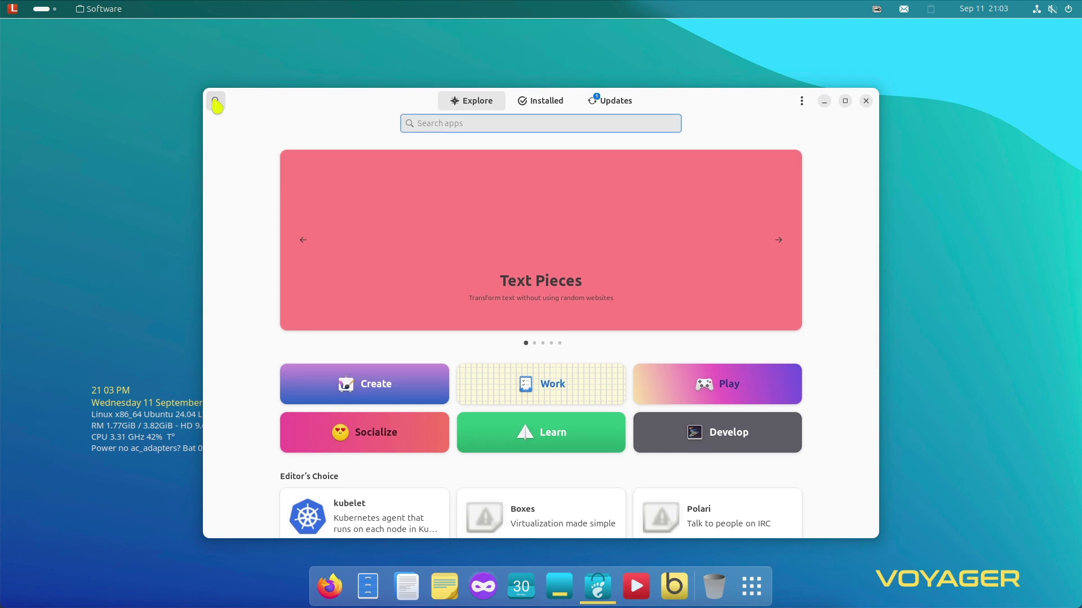
type("audacity")
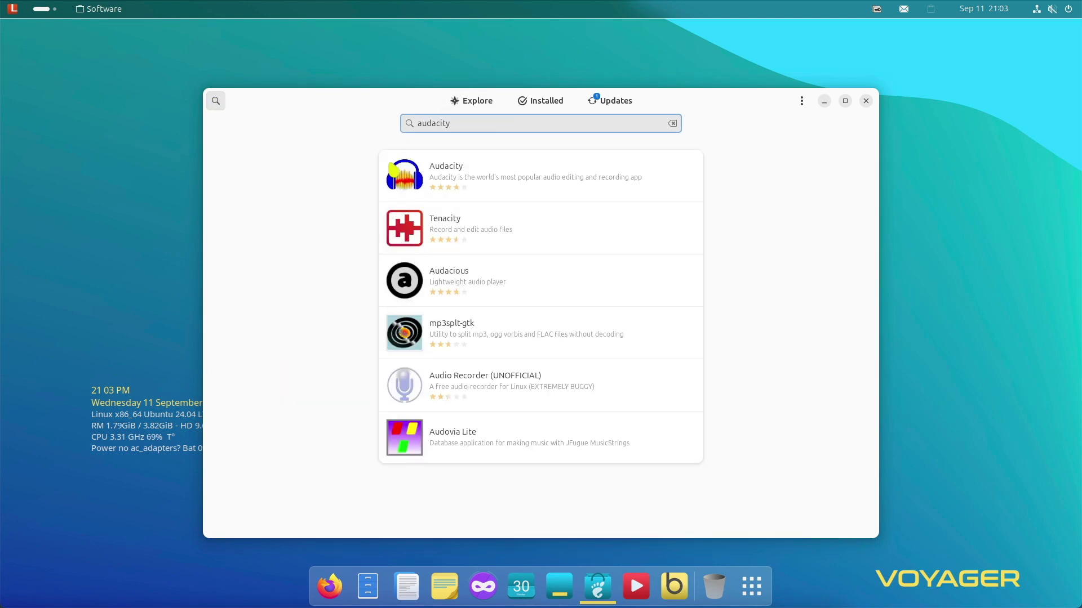
left_click(518, 176)
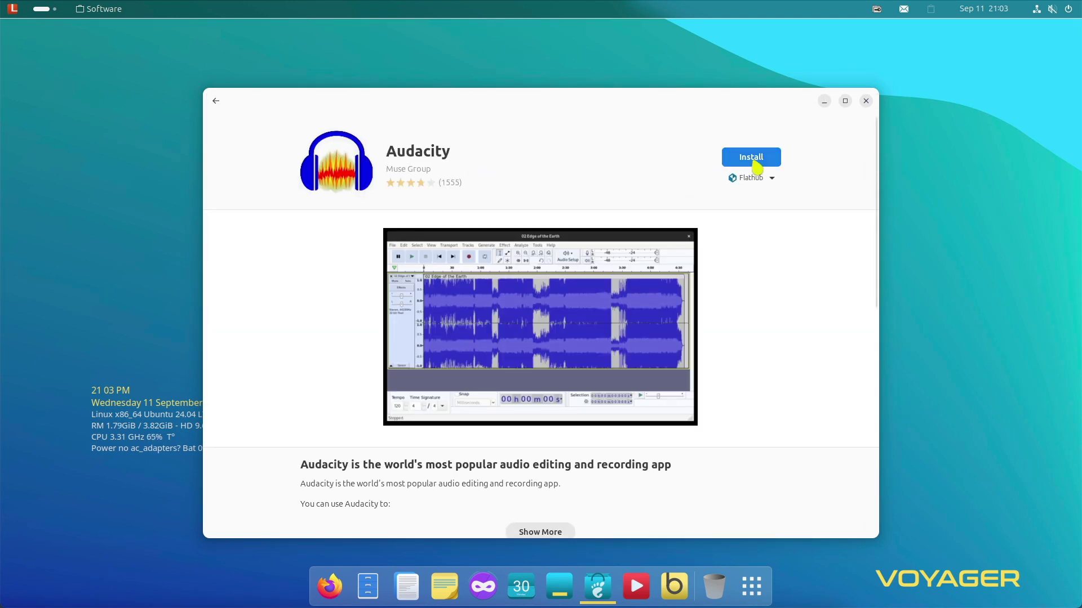
left_click(866, 102)
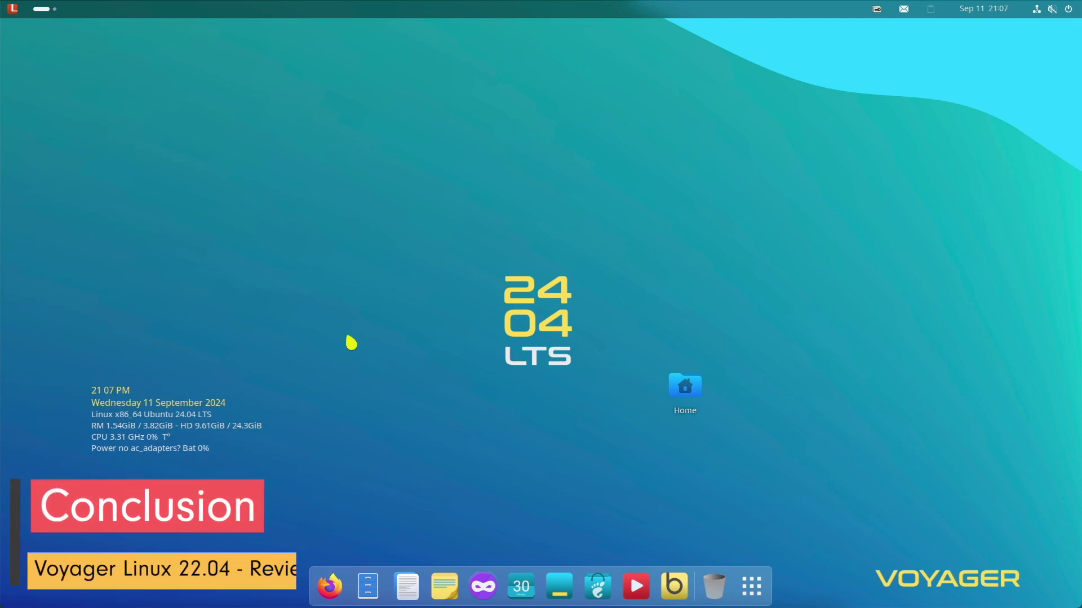
left_click(751, 587)
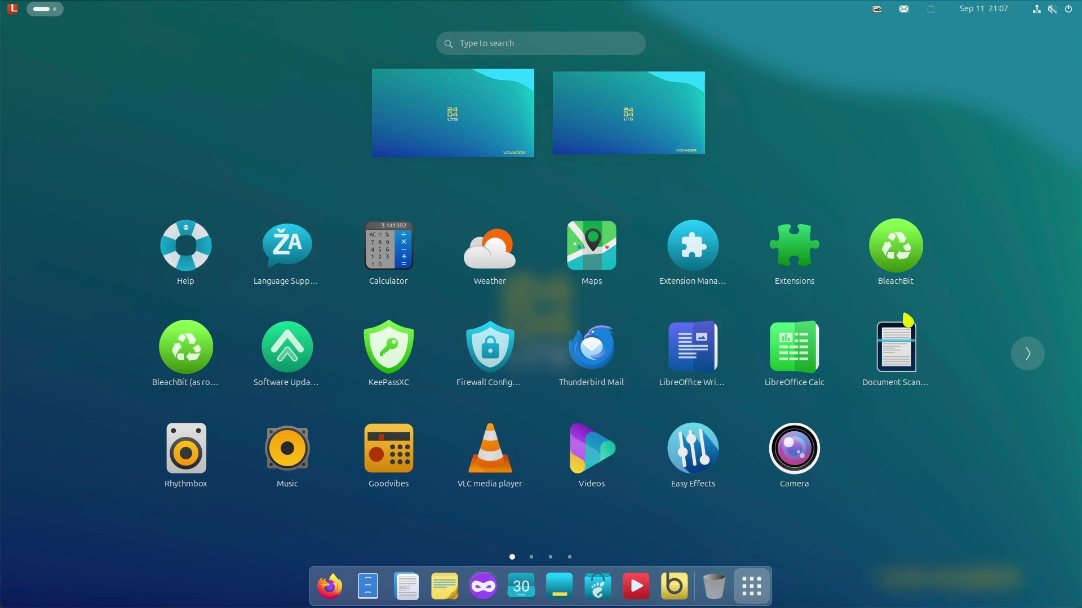
left_click(702, 260)
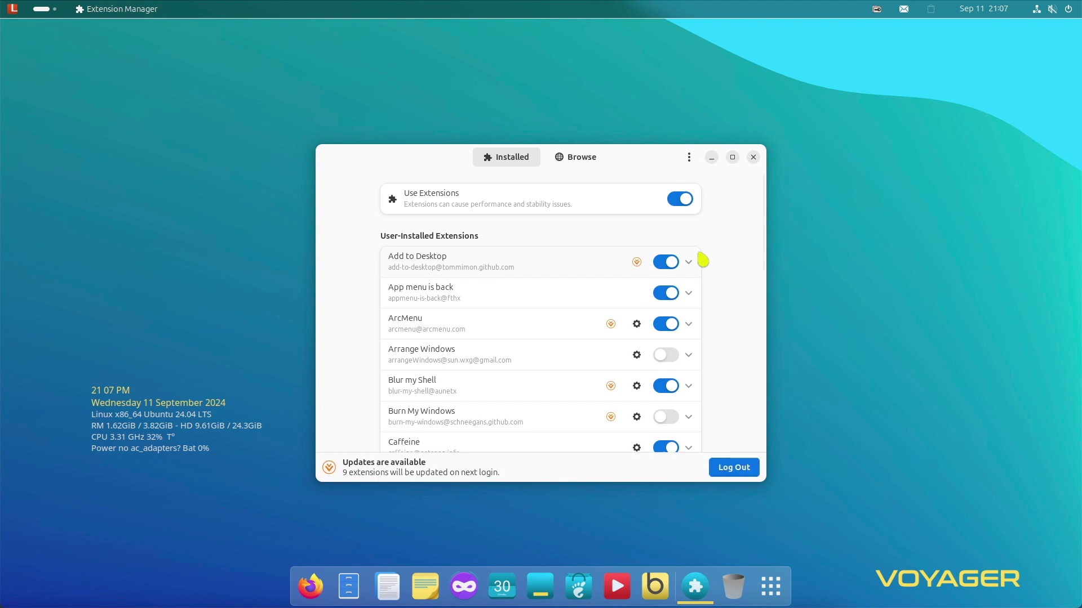
scroll(732, 266, "down", 1)
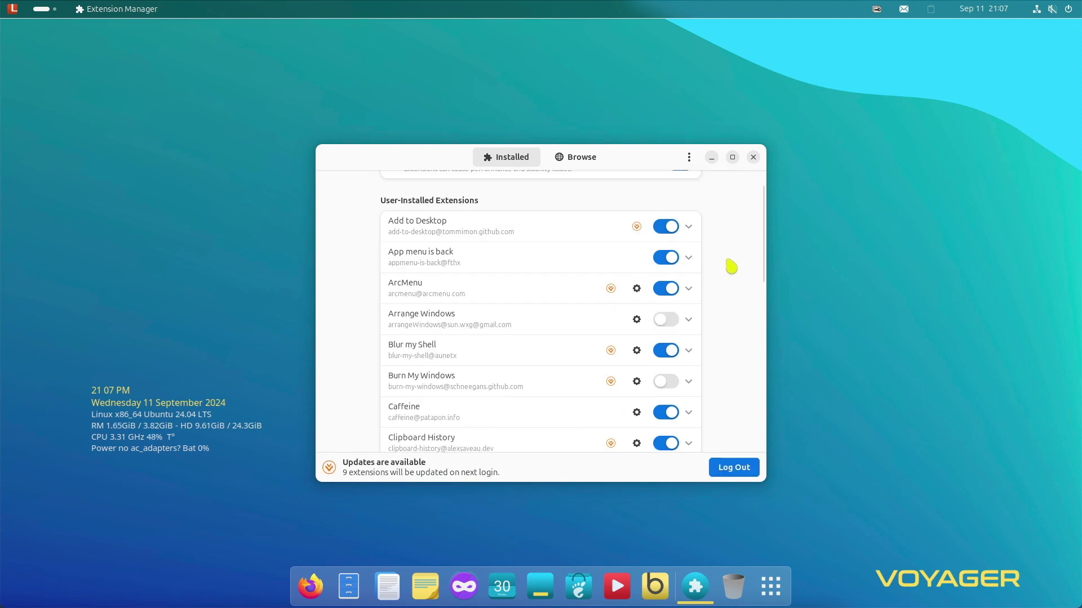
scroll(731, 265, "down", 5)
scroll(731, 266, "down", 5)
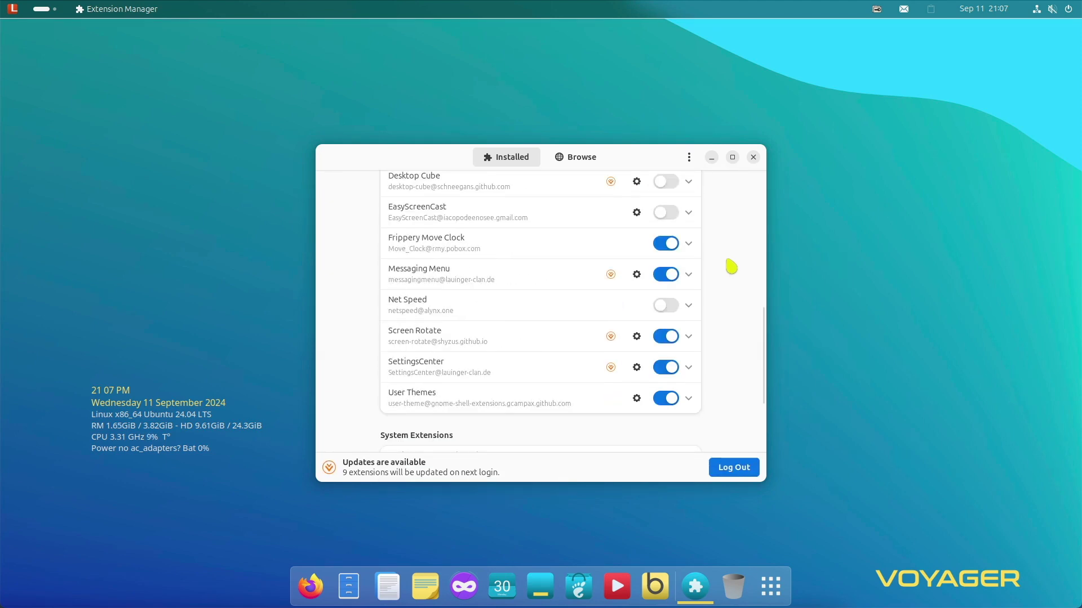
scroll(732, 265, "down", 2)
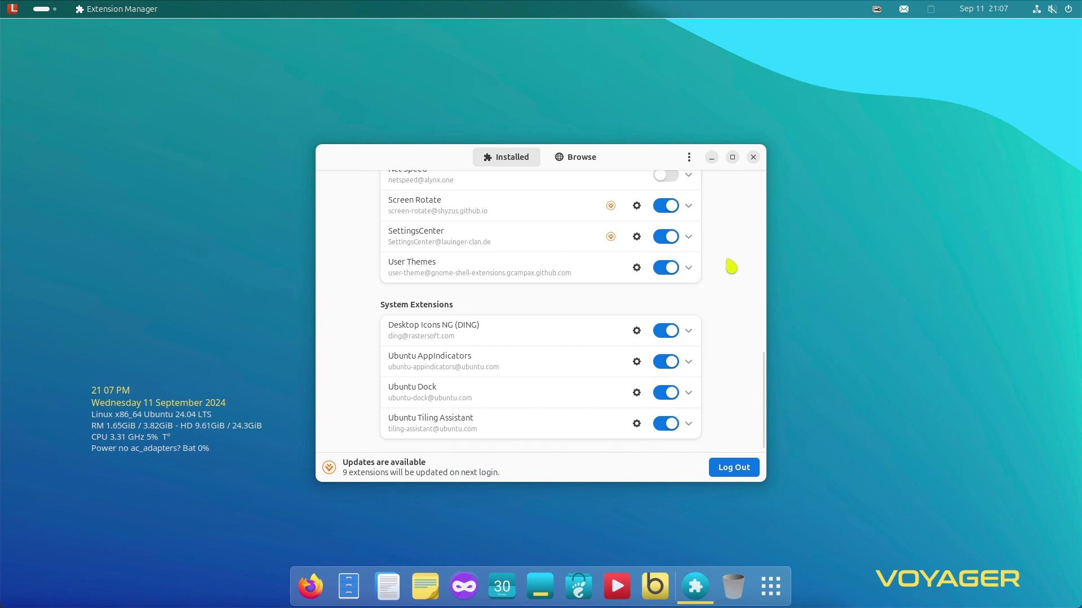
scroll(731, 266, "up", 13)
left_click(582, 165)
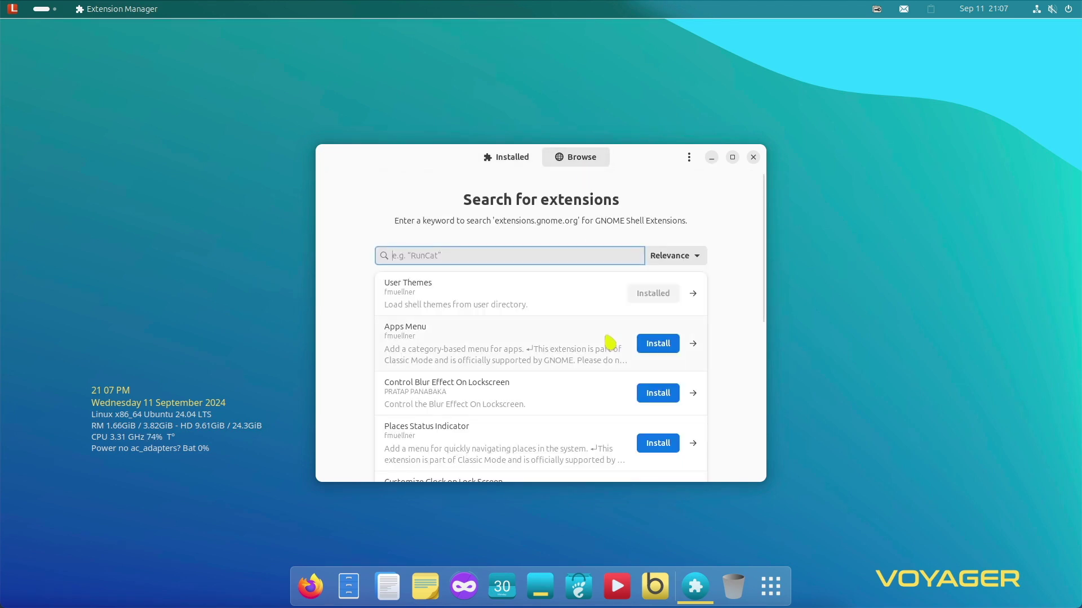
scroll(610, 342, "down", 15)
scroll(611, 342, "up", 15)
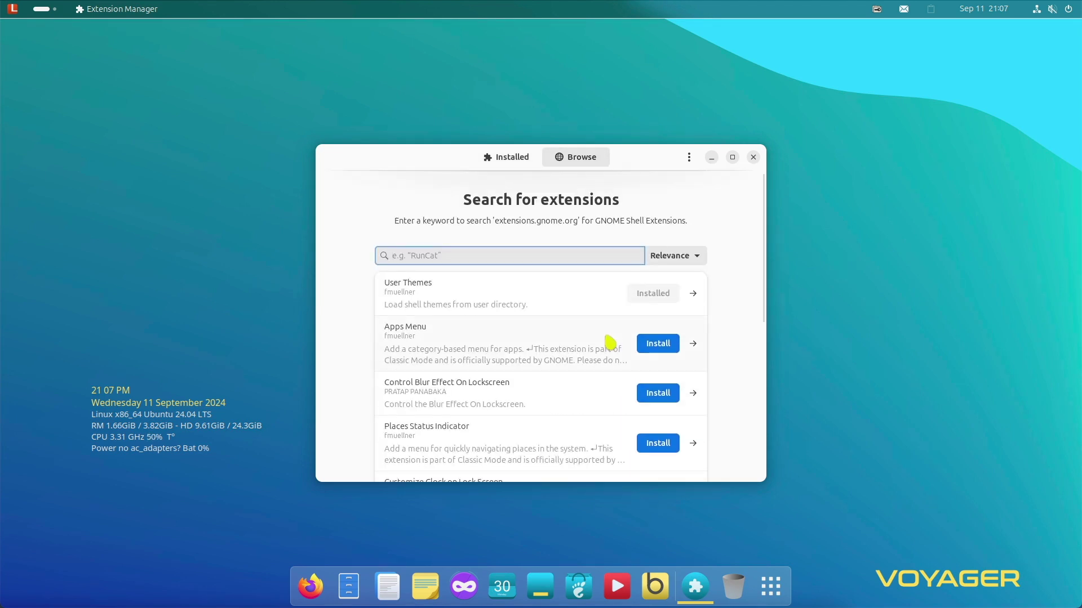
left_click(753, 157)
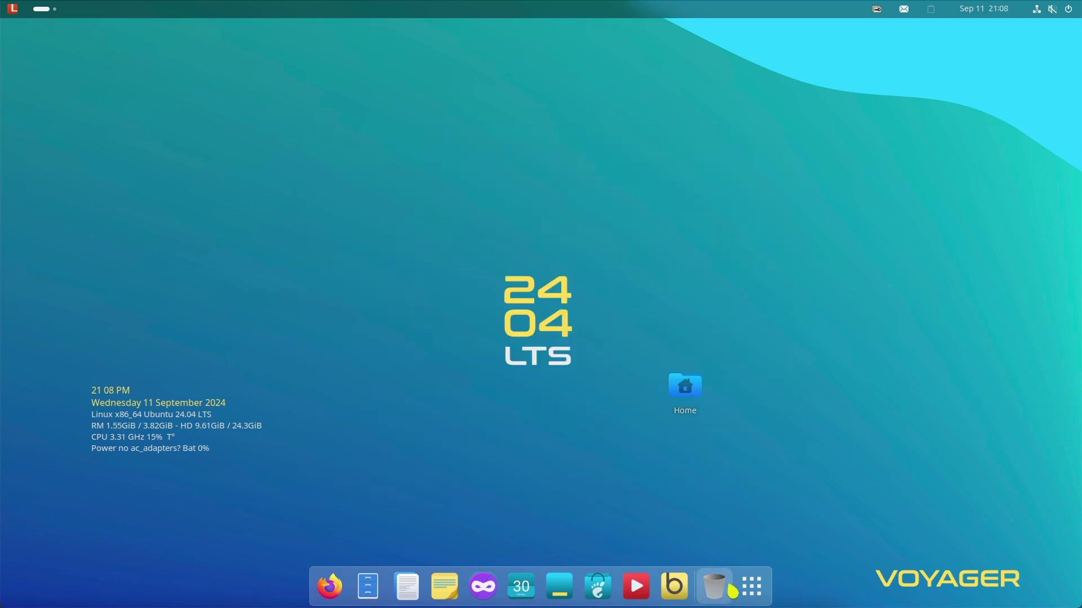
left_click(674, 586)
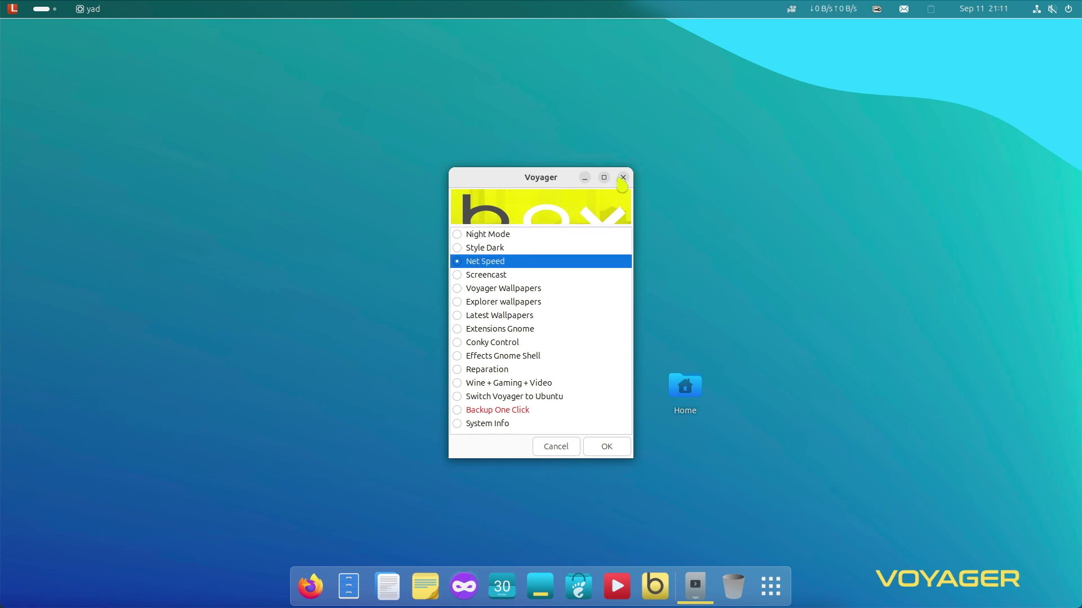
left_click(622, 177)
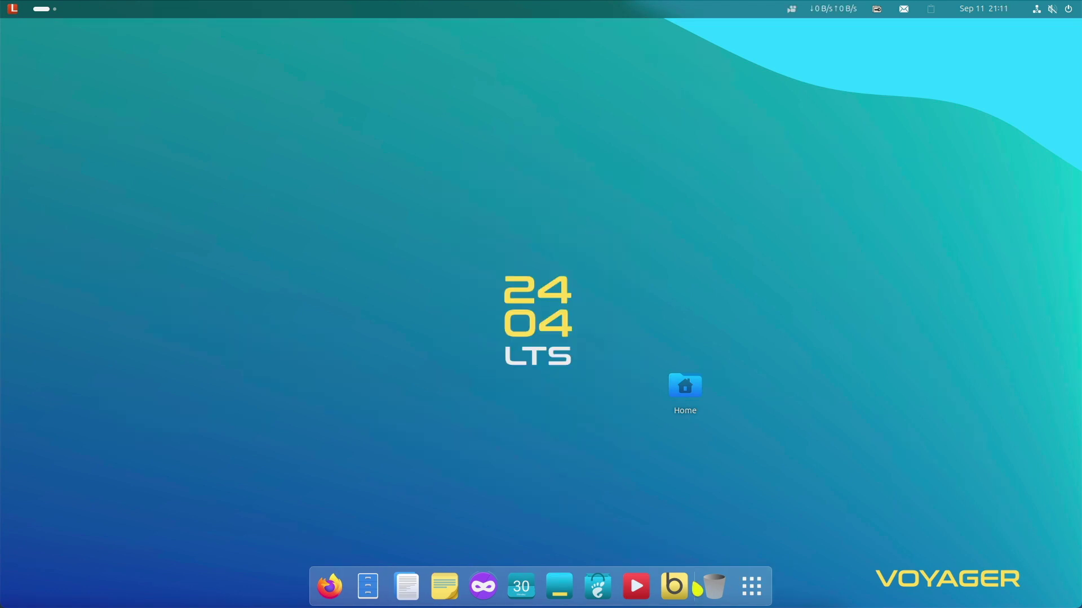
left_click(752, 588)
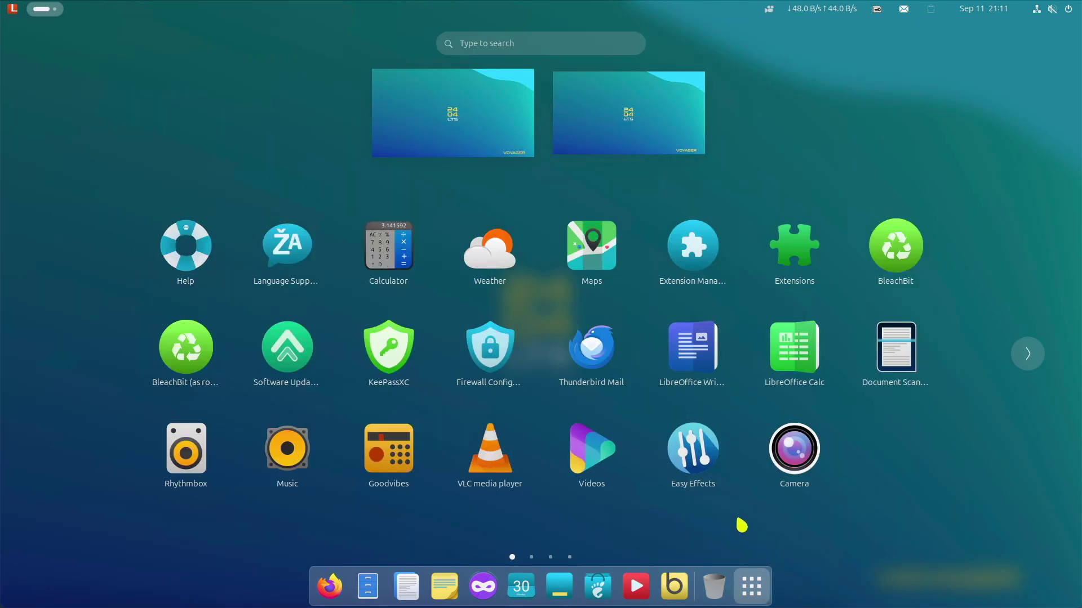
Page through to the fourth app grid page and start Pacman
left_click(531, 557)
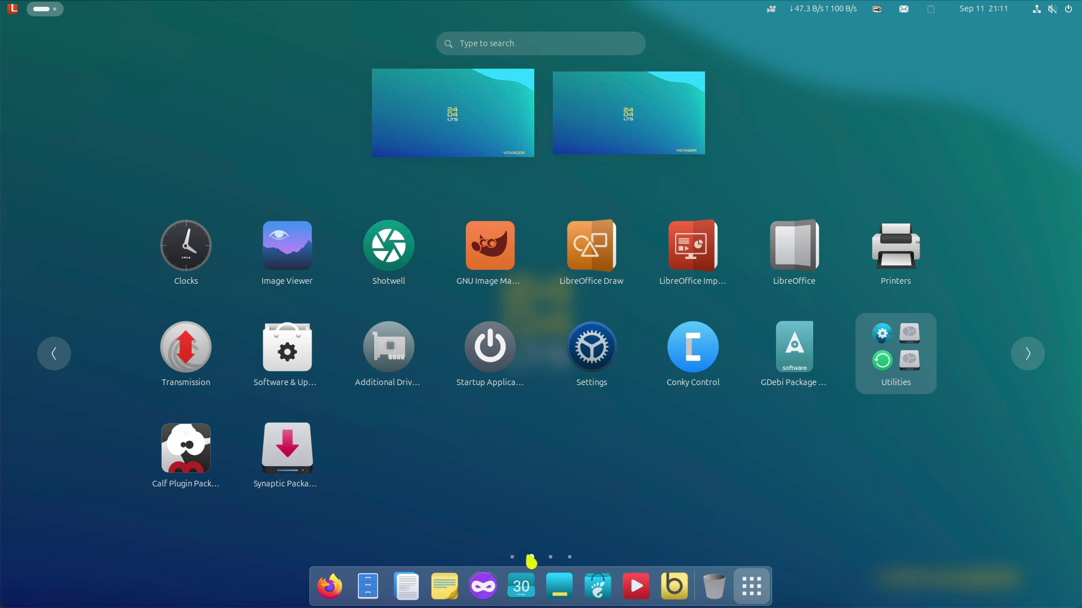
left_click(552, 559)
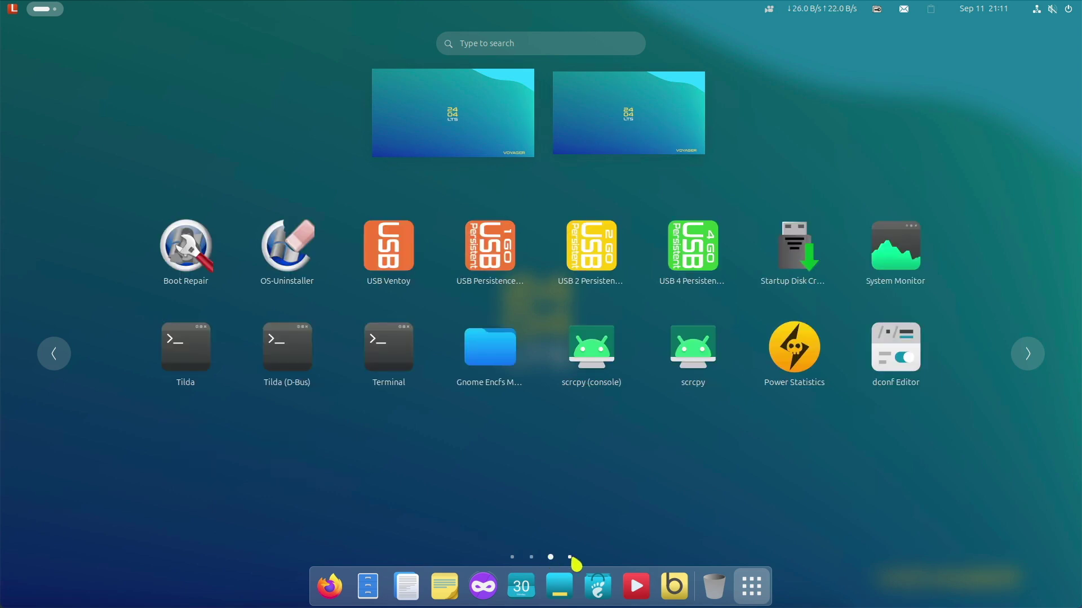
left_click(570, 558)
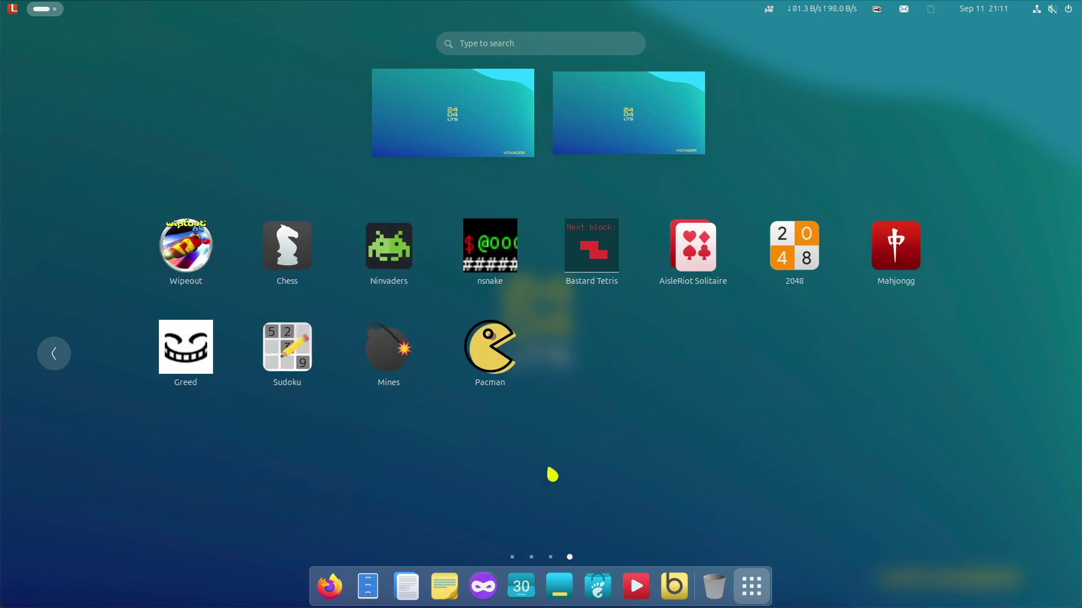
left_click(495, 372)
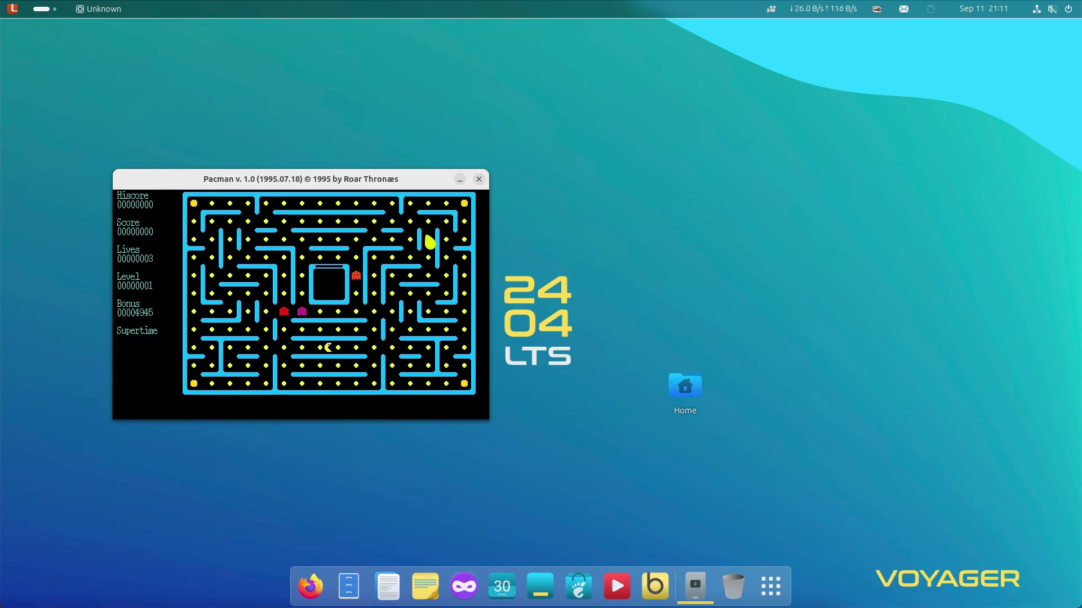
Close Pacman and launch LibreOffice Writer from the Show Apps grid
left_click(479, 179)
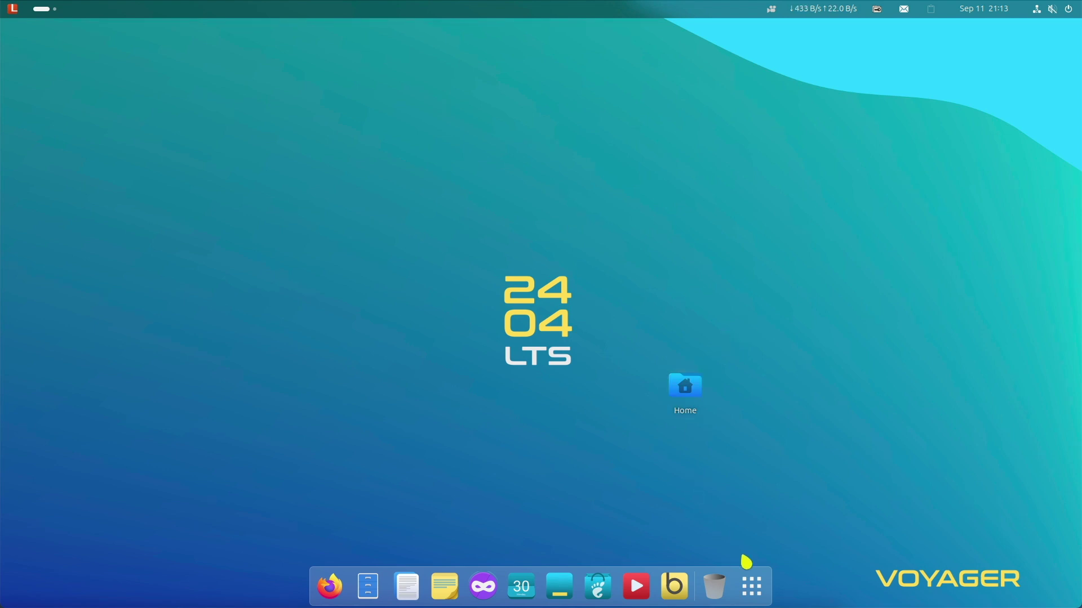
left_click(752, 585)
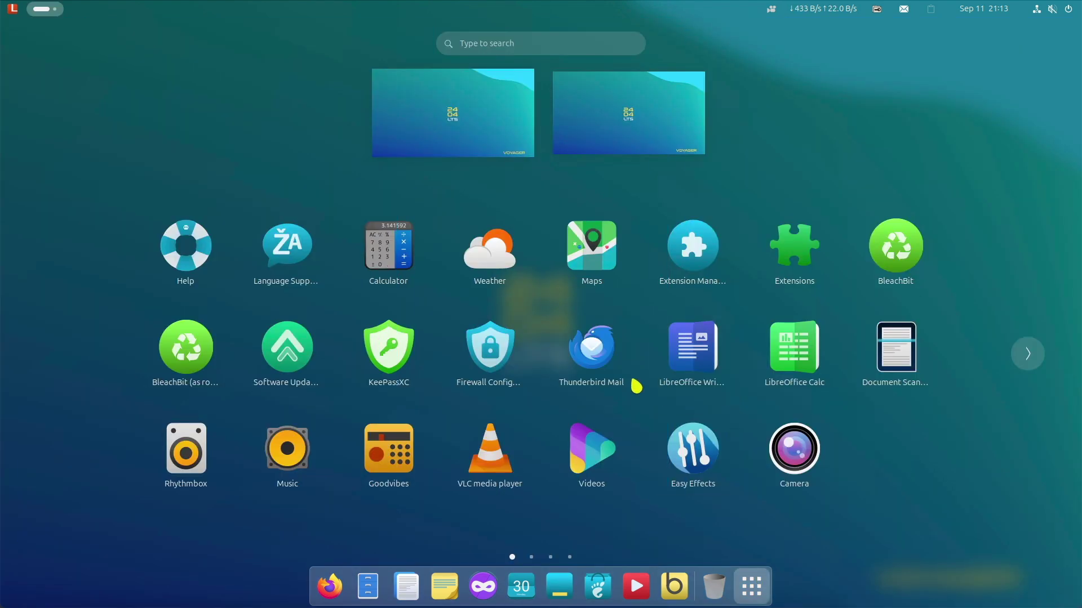
left_click(684, 348)
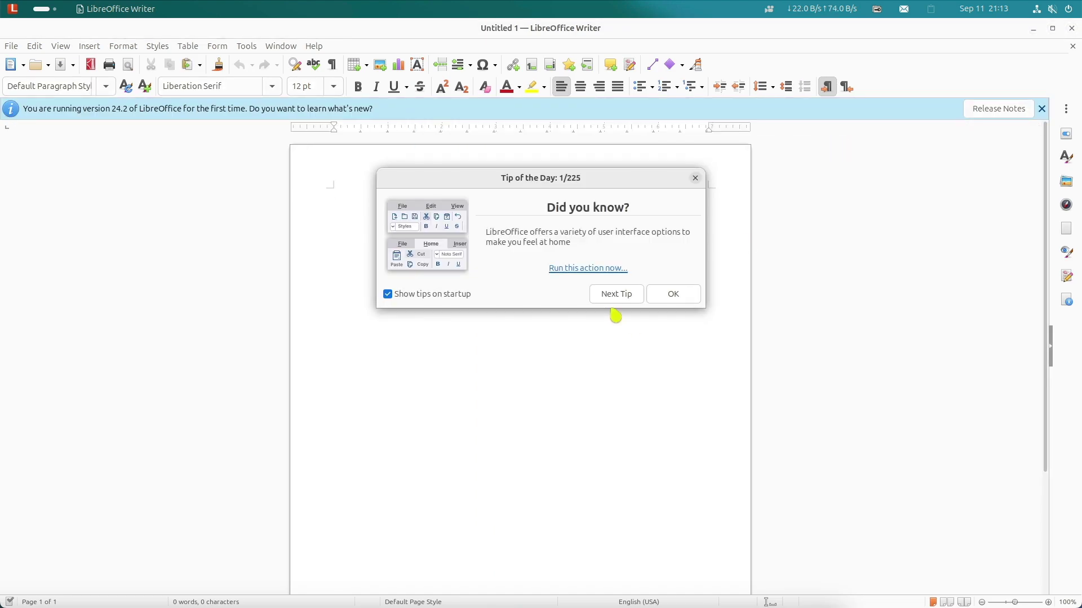
Turn off startup tips and view version 24.2.5.2 in Help > About LibreOffice
left_click(415, 295)
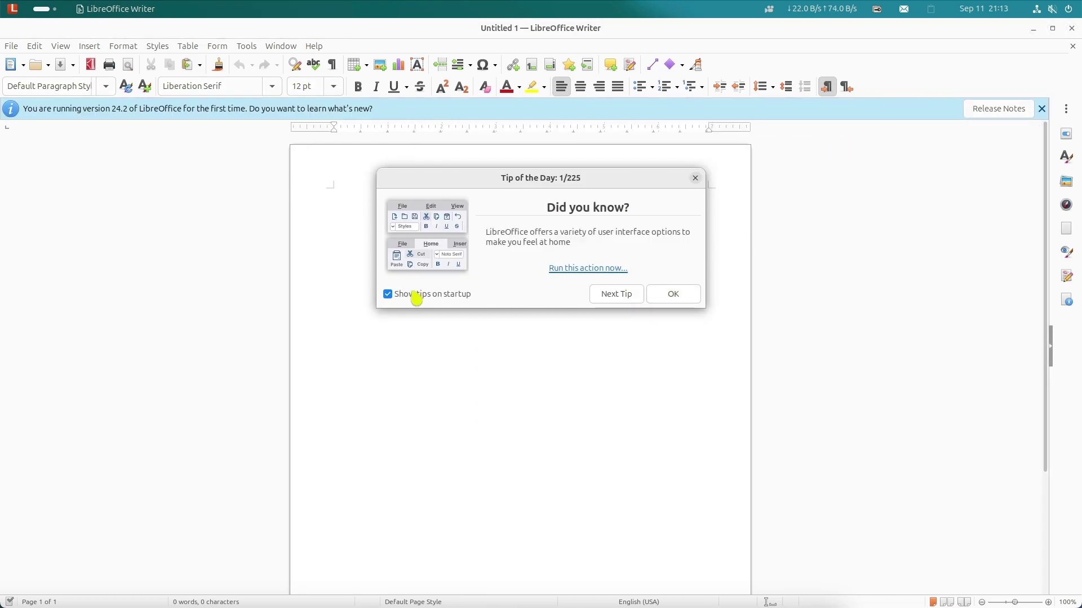
left_click(670, 295)
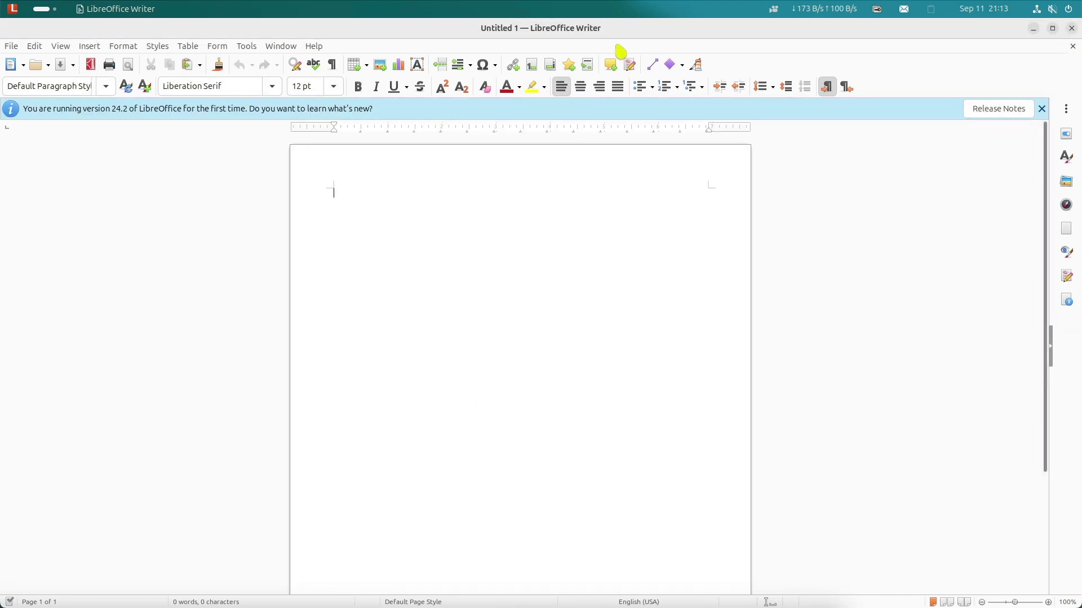
left_click(314, 47)
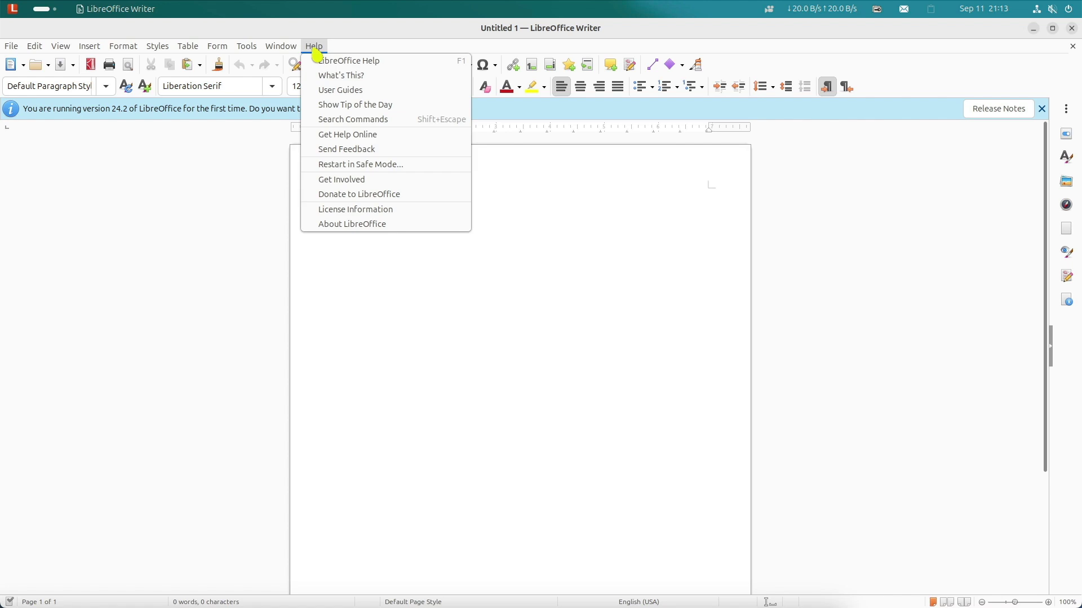
left_click(339, 225)
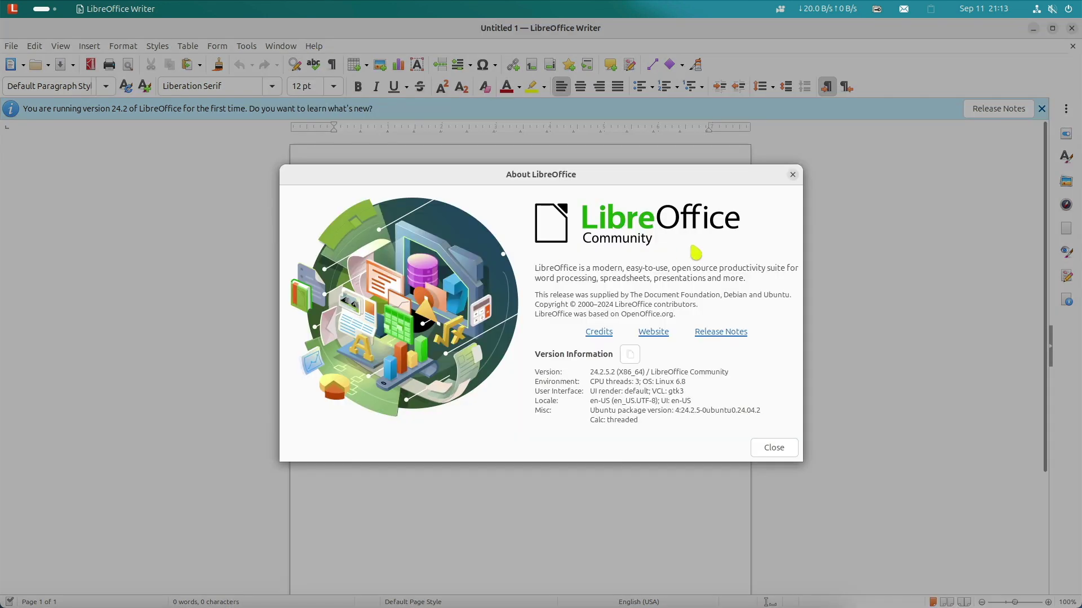